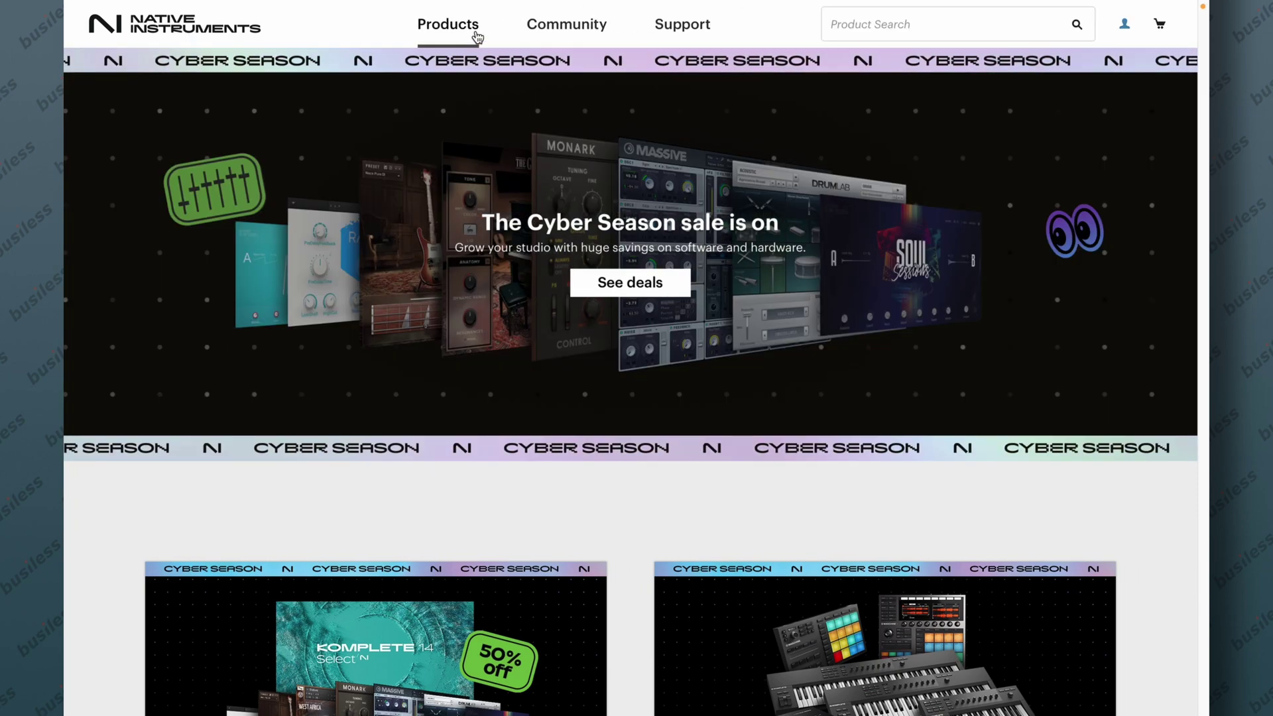
# Step: Browse Products > Free on the Native Instruments site, then open and scroll through the Ozone 11 EQ page
pyautogui.click(476, 33)
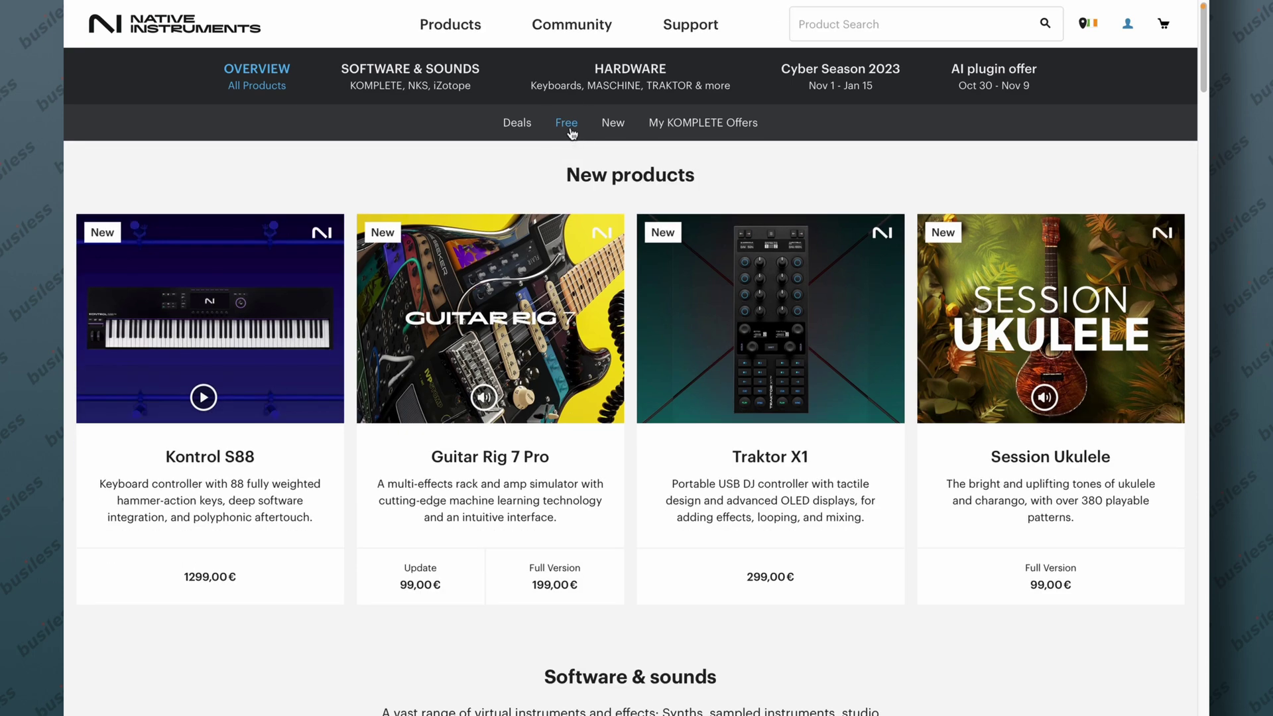
pyautogui.click(569, 125)
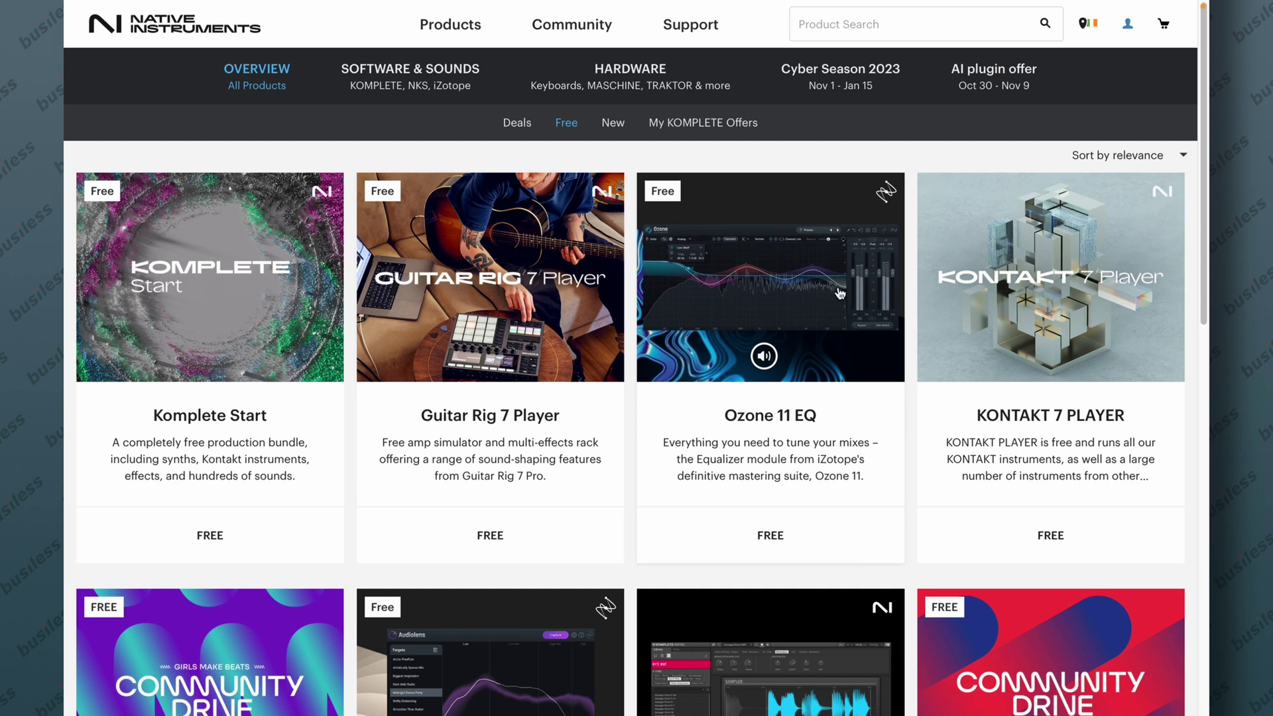
pyautogui.click(837, 300)
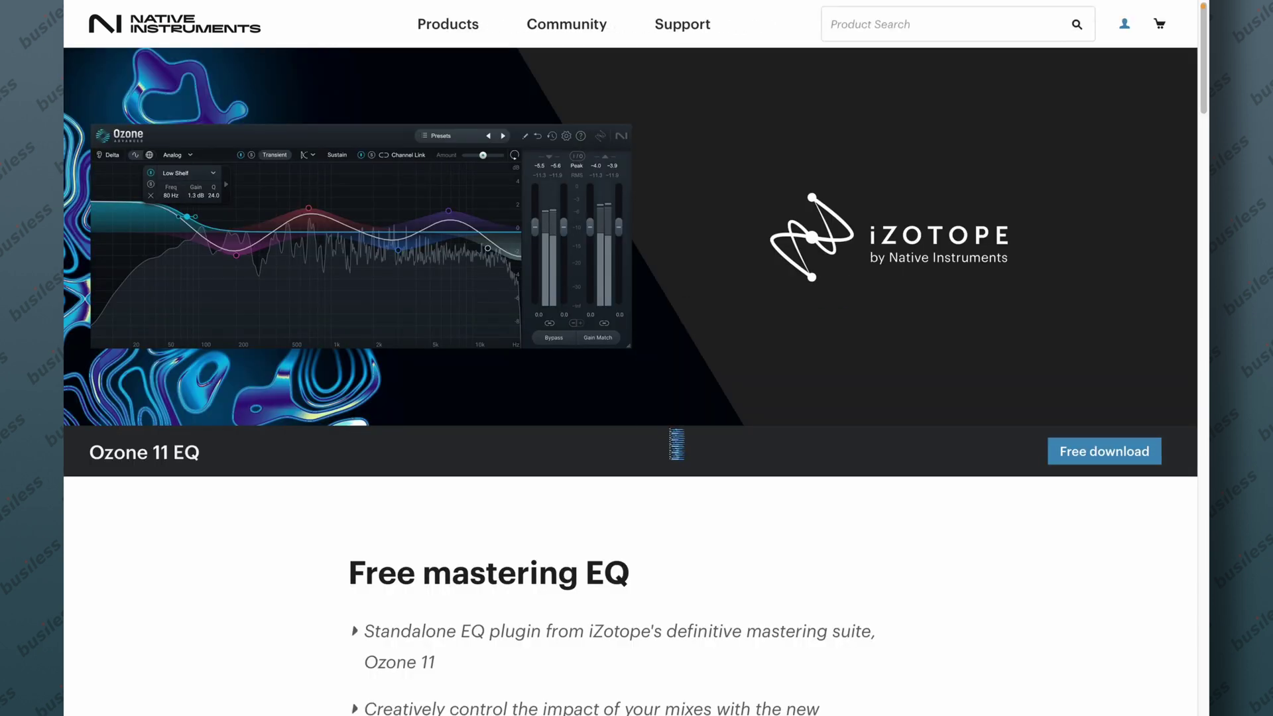
pyautogui.scroll(-1, 824, 499)
pyautogui.scroll(-3, 824, 506)
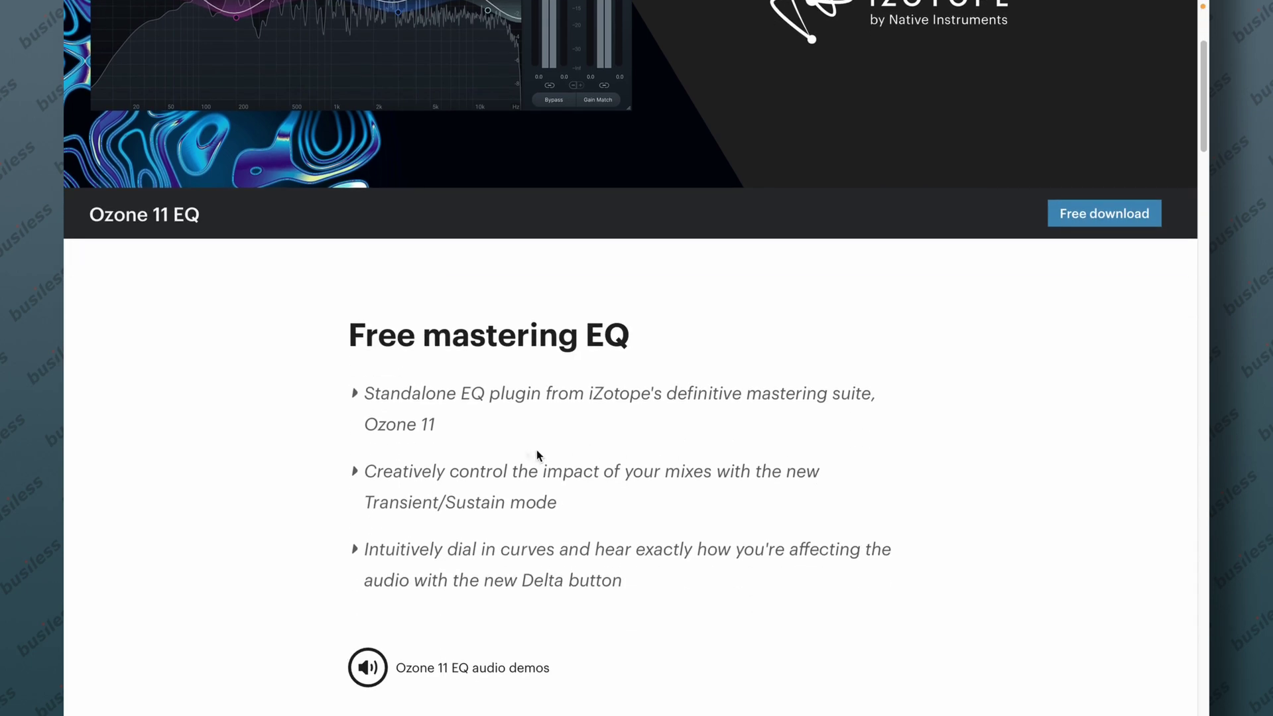
pyautogui.scroll(-2, 508, 462)
pyautogui.scroll(5, 508, 461)
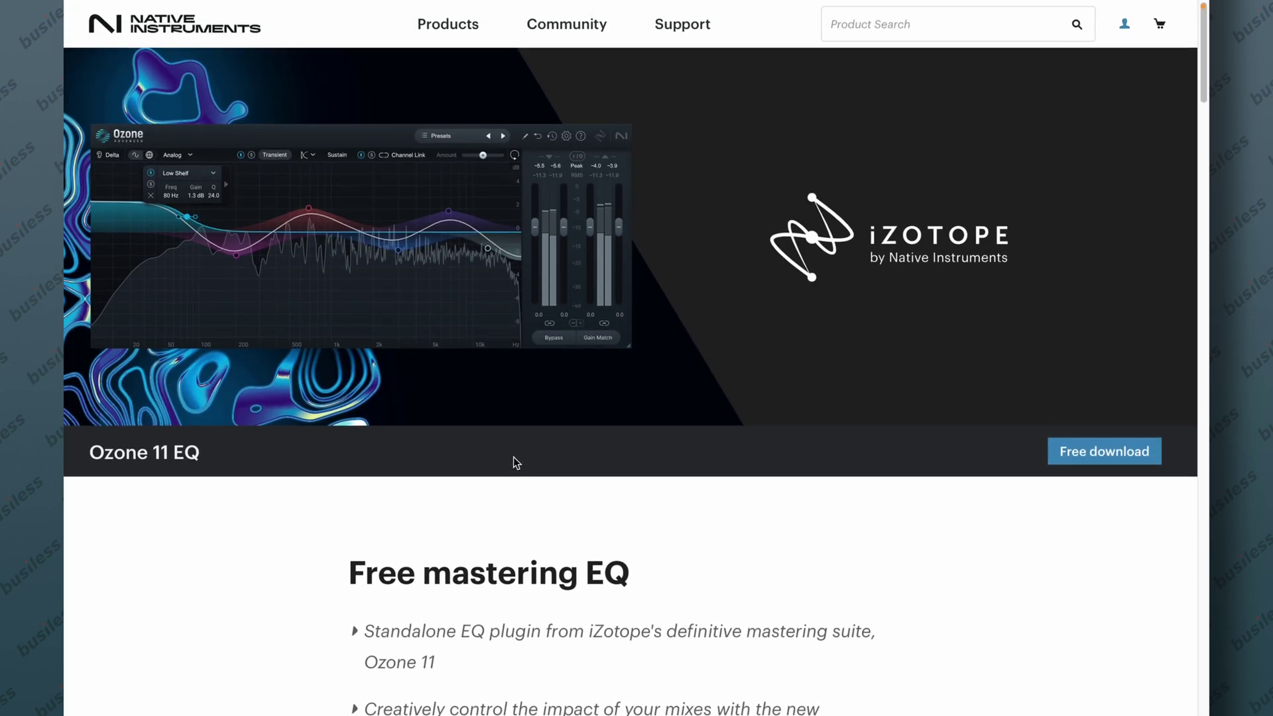
# Step: Claim Ozone 11 EQ as free software with an existing Native Instruments account
pyautogui.click(1094, 454)
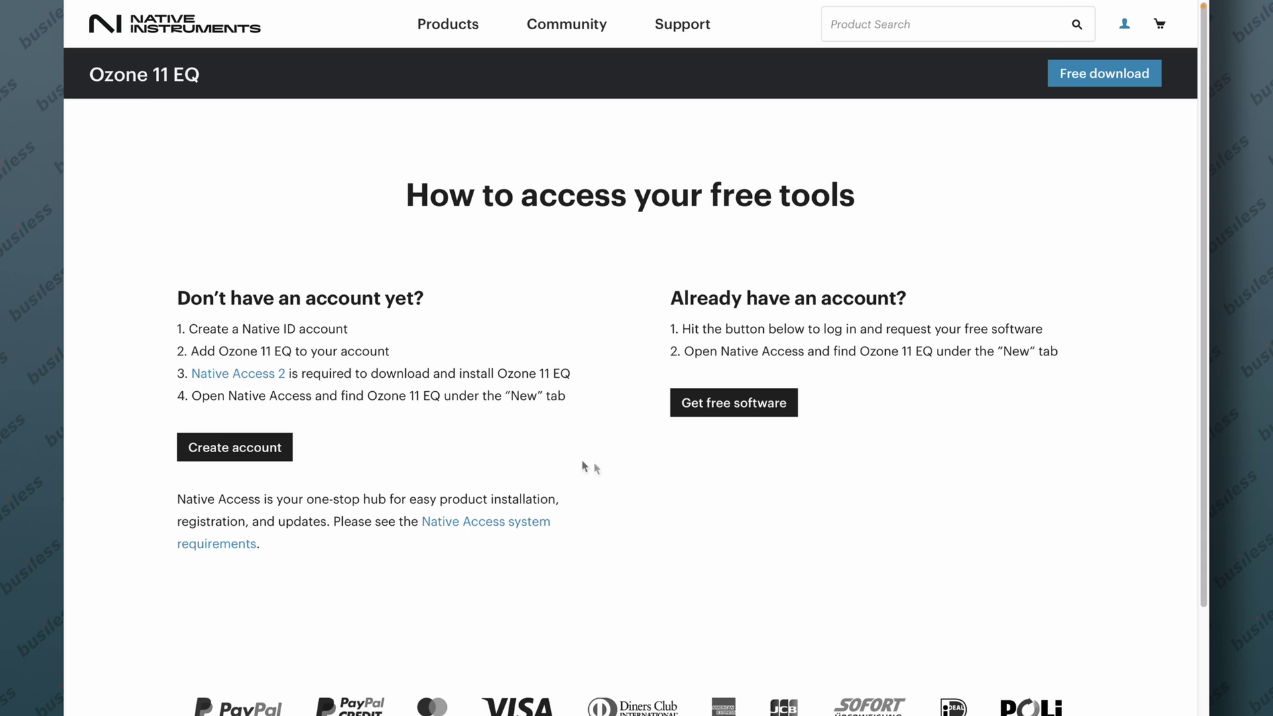
pyautogui.click(736, 407)
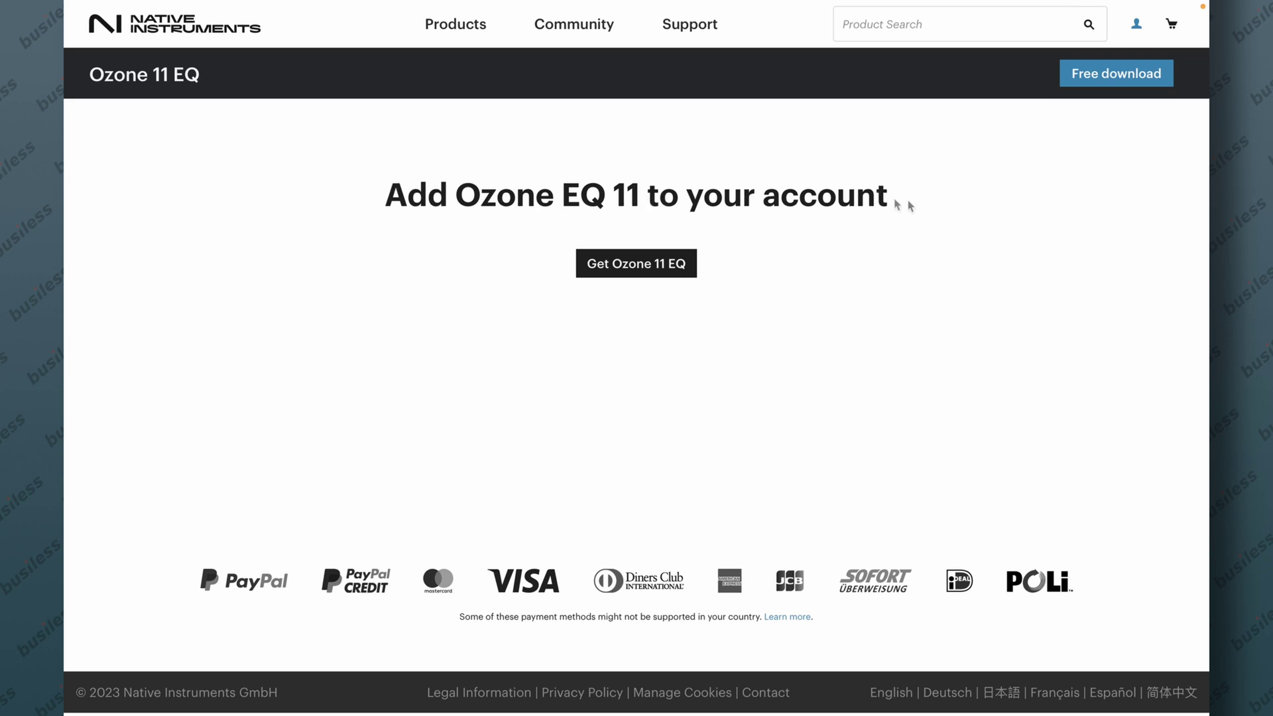
pyautogui.click(647, 267)
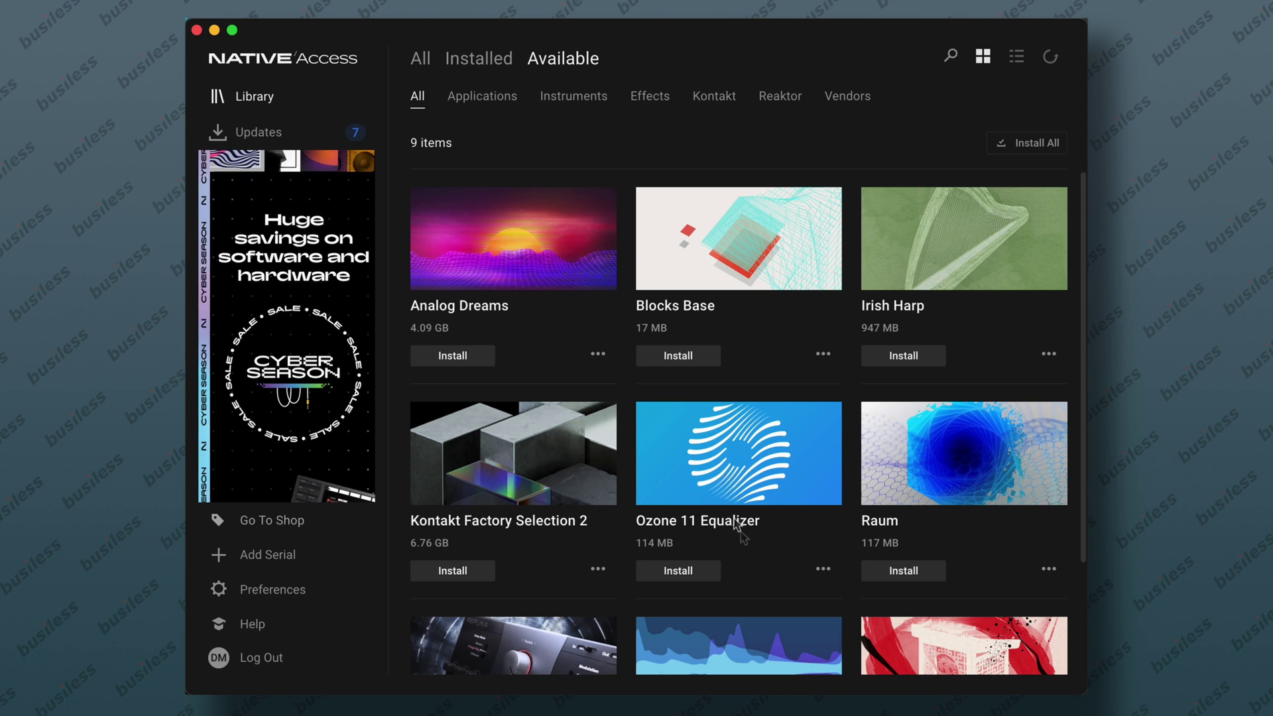
# Step: Install Ozone 11 Equalizer from Native Access's Available list and check the Installed list
pyautogui.click(691, 576)
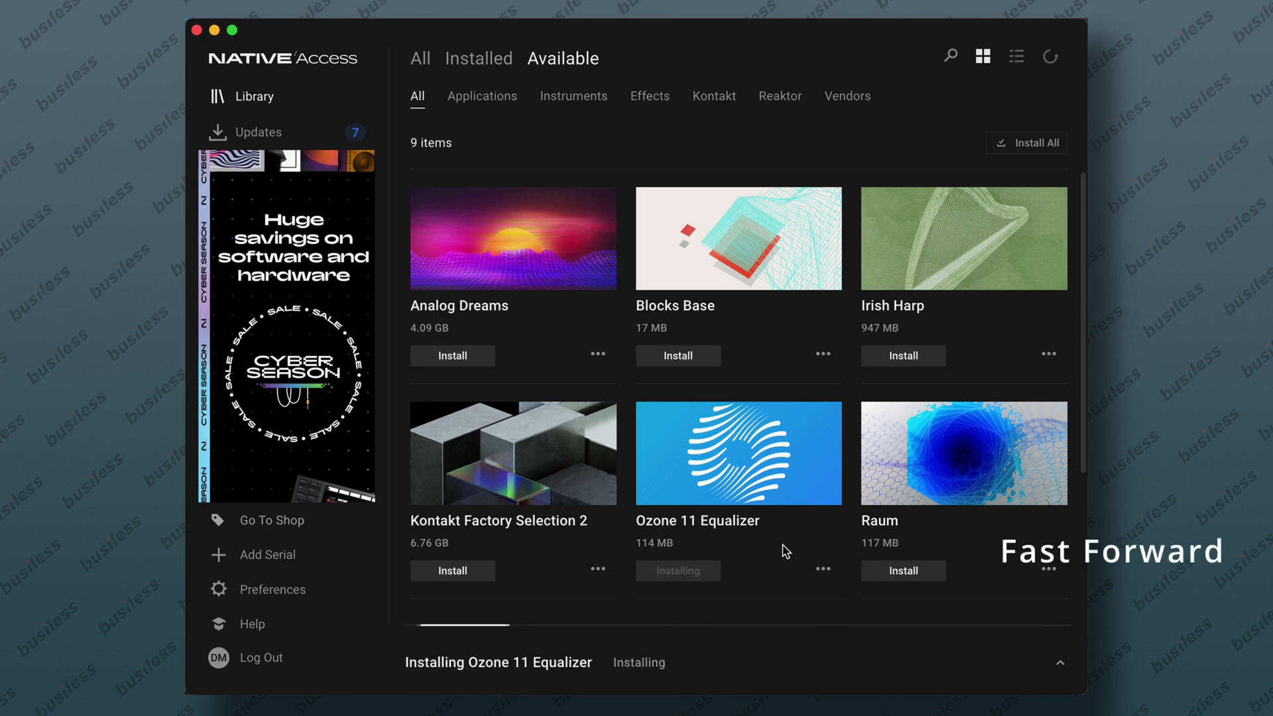
pyautogui.click(478, 59)
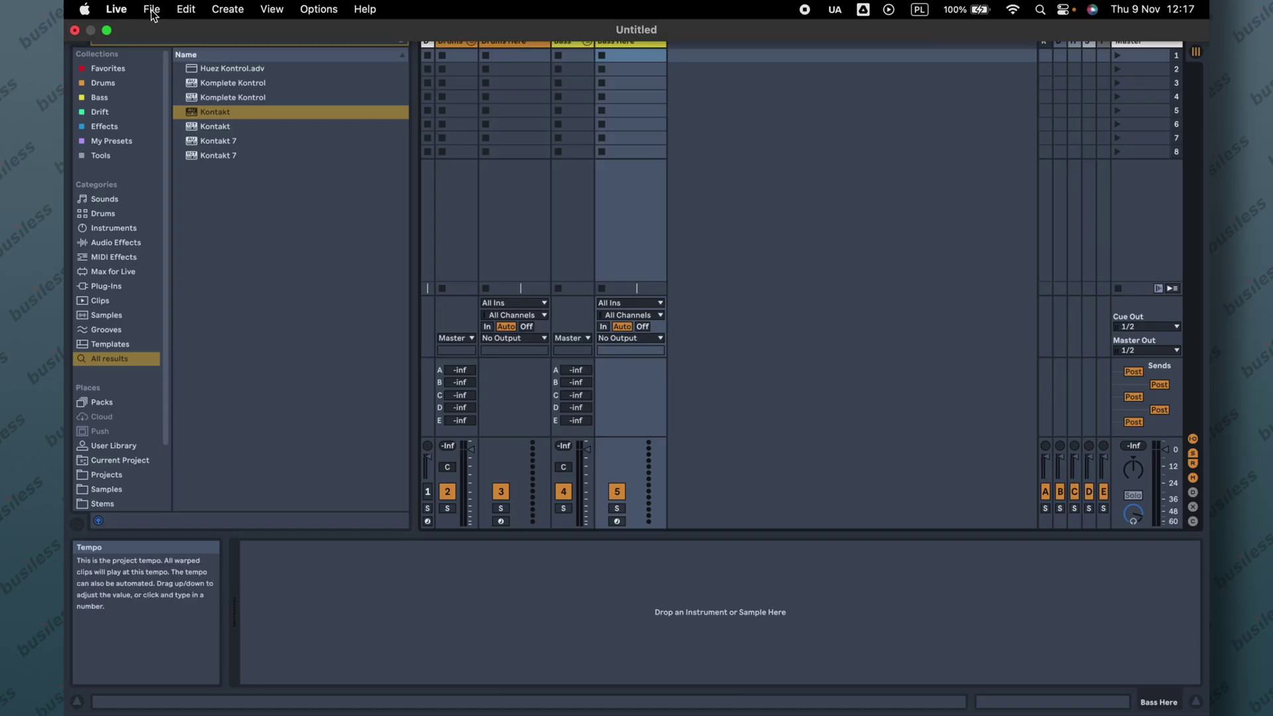
# Step: Rescan plug-ins in Live's Plug-Ins settings to pick up the Ozone 11 Equalizer VST3, then close Preferences
pyautogui.click(116, 9)
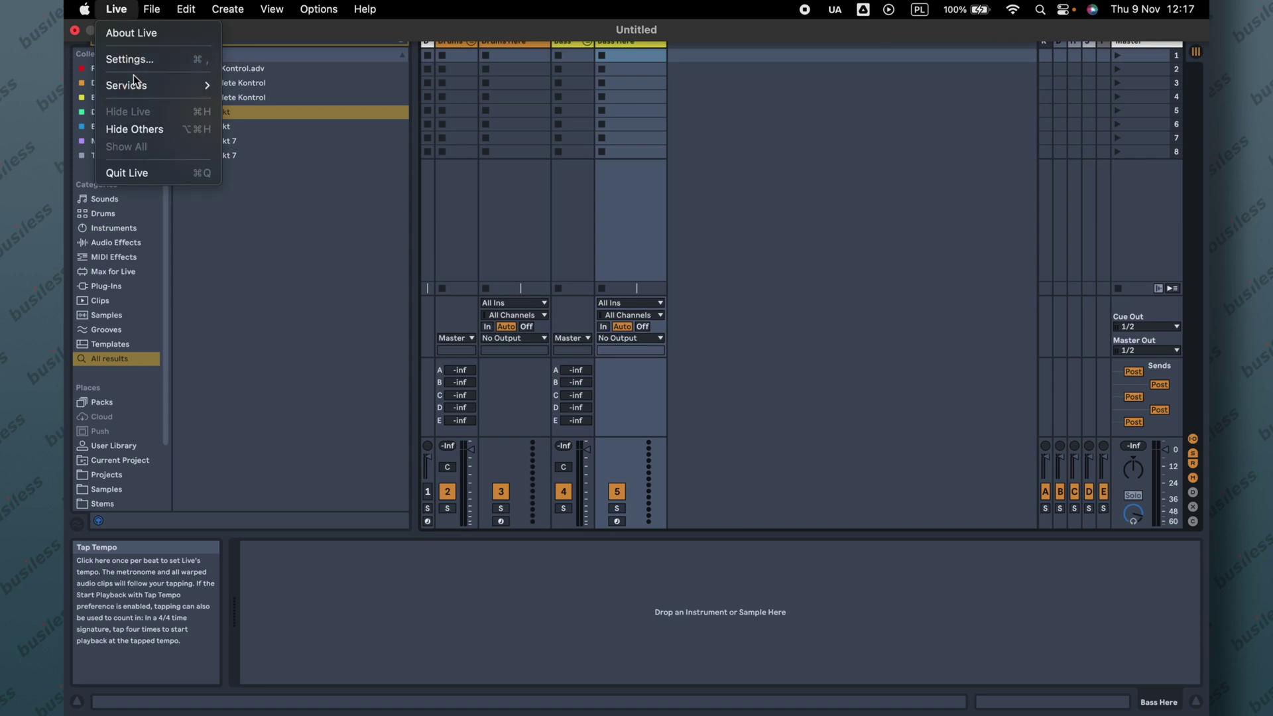
pyautogui.click(131, 60)
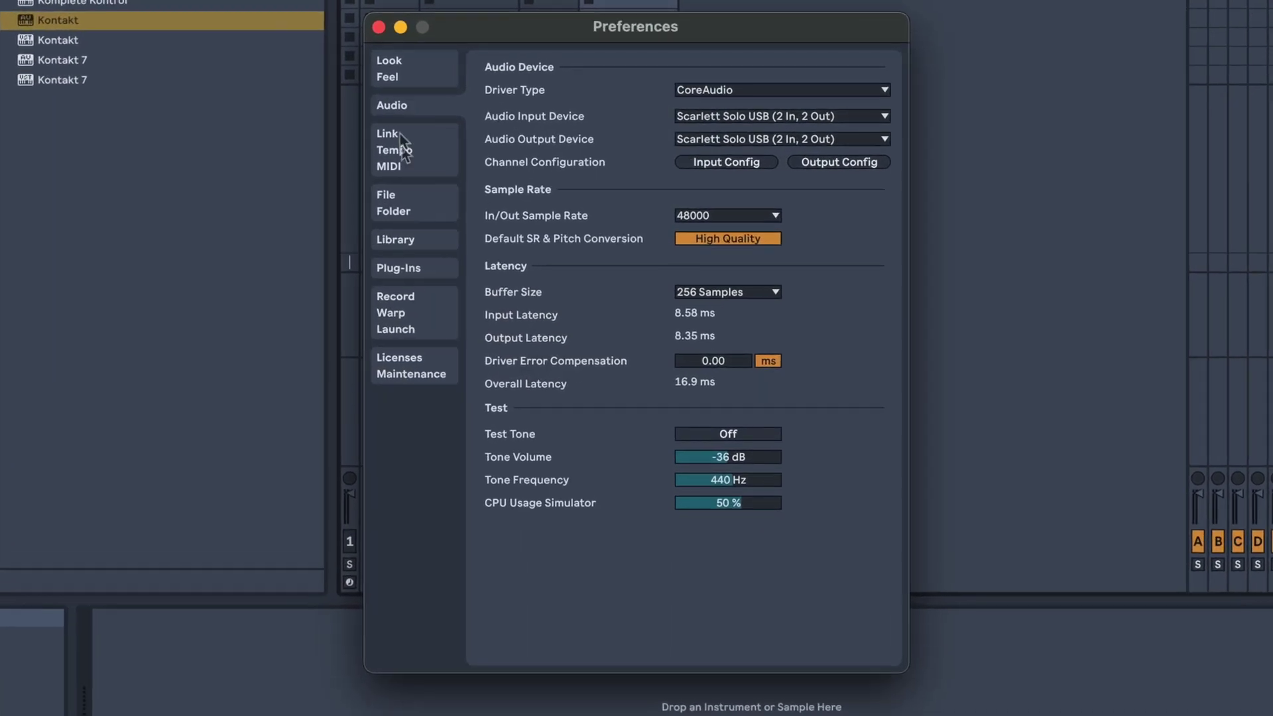
pyautogui.click(403, 267)
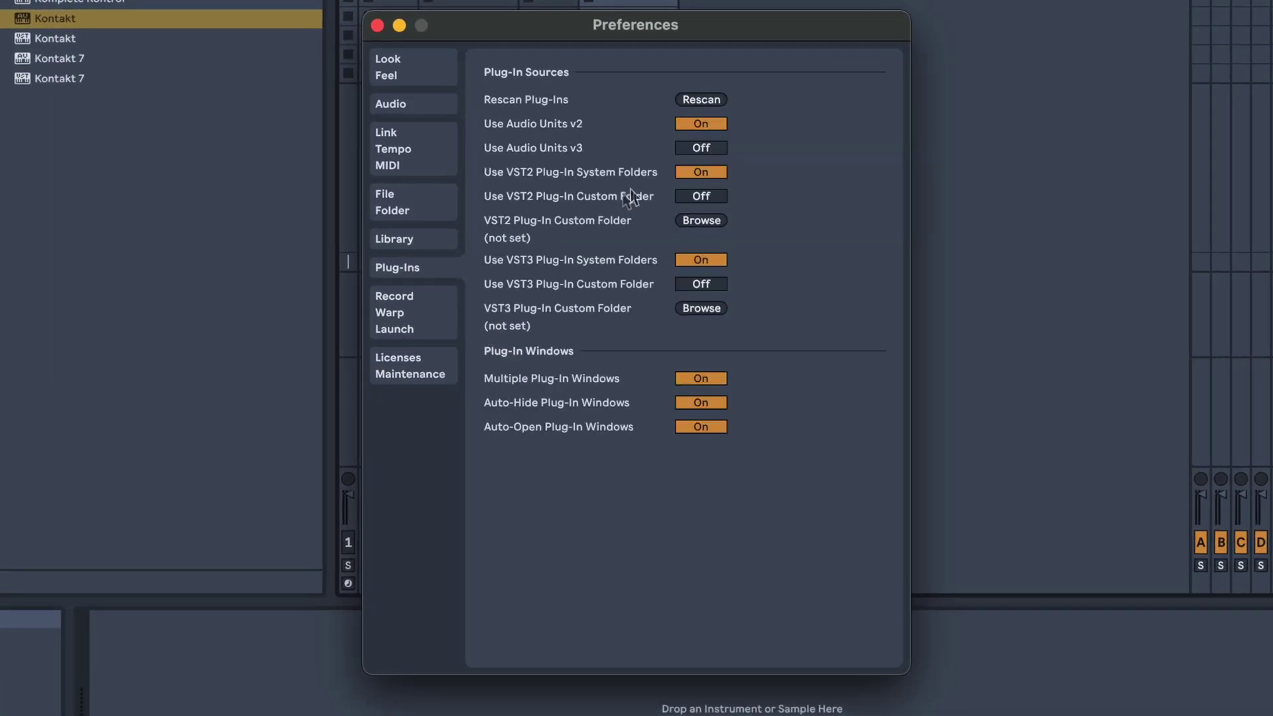
pyautogui.click(693, 100)
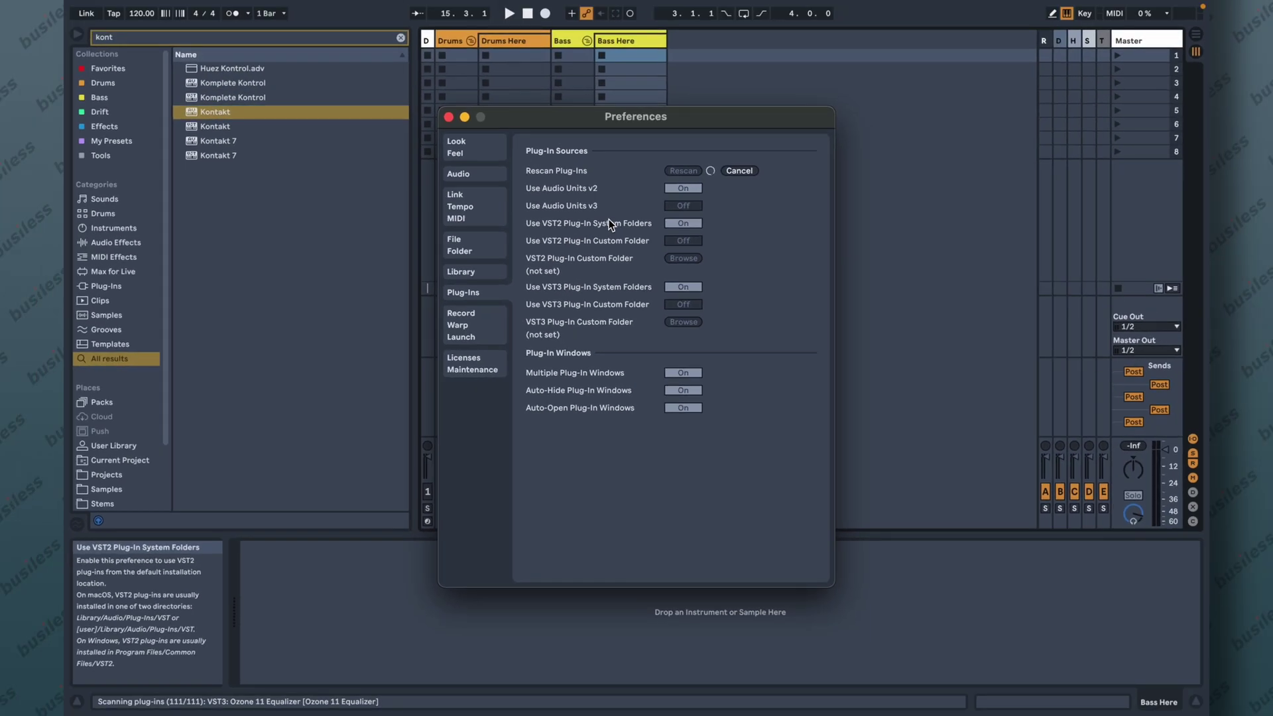
pyautogui.click(449, 118)
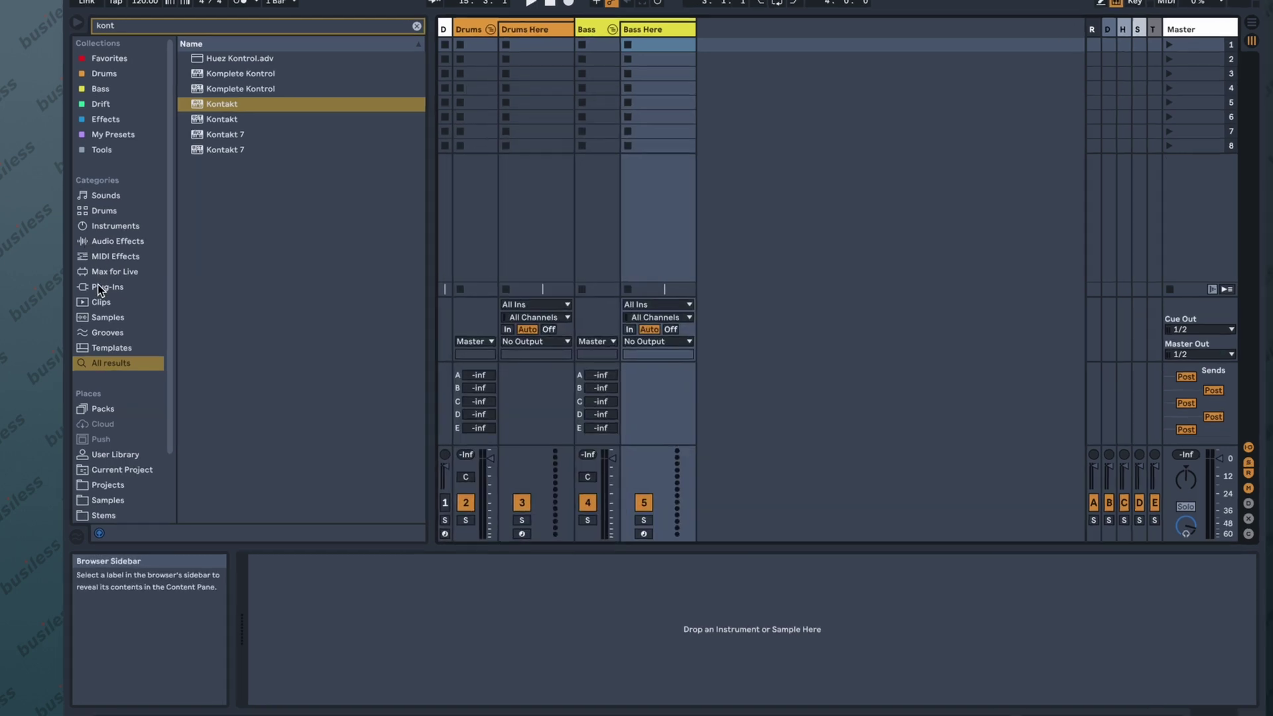
# Step: Find Ozone 11 Equalizer under Plug-Ins > VST3 > iZotope and drag it onto the Master track
pyautogui.click(99, 289)
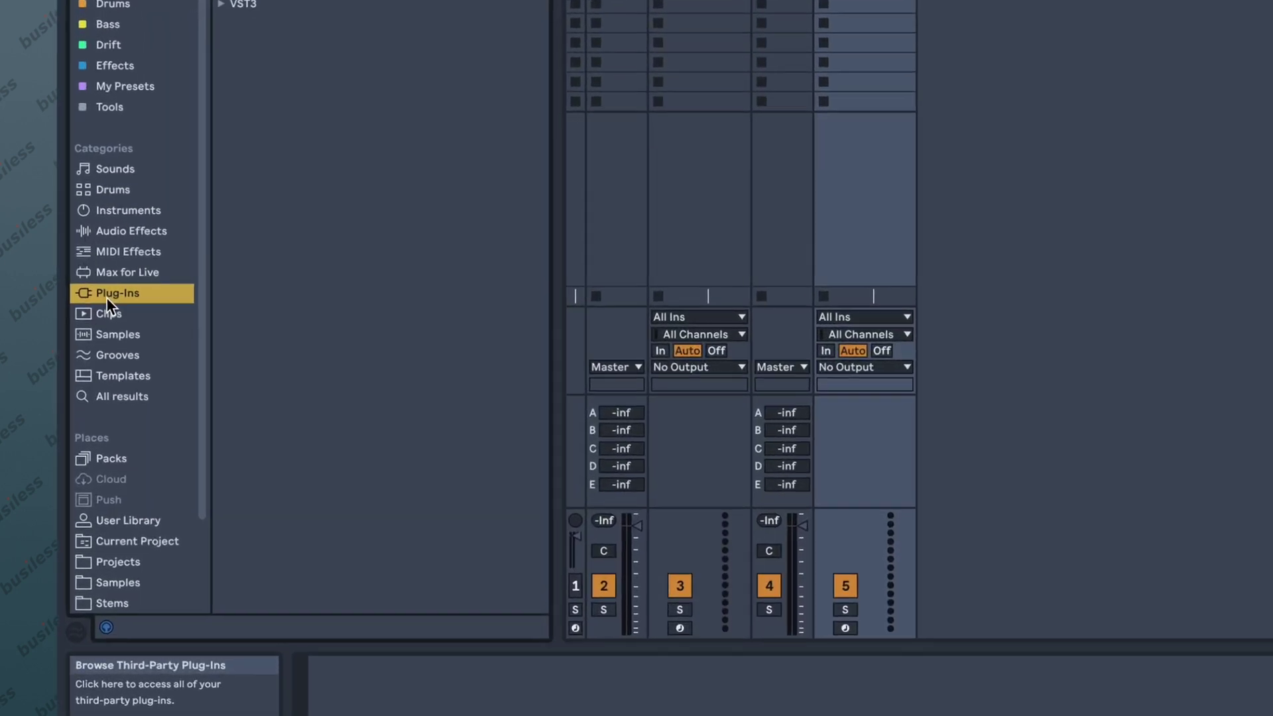
pyautogui.click(226, 110)
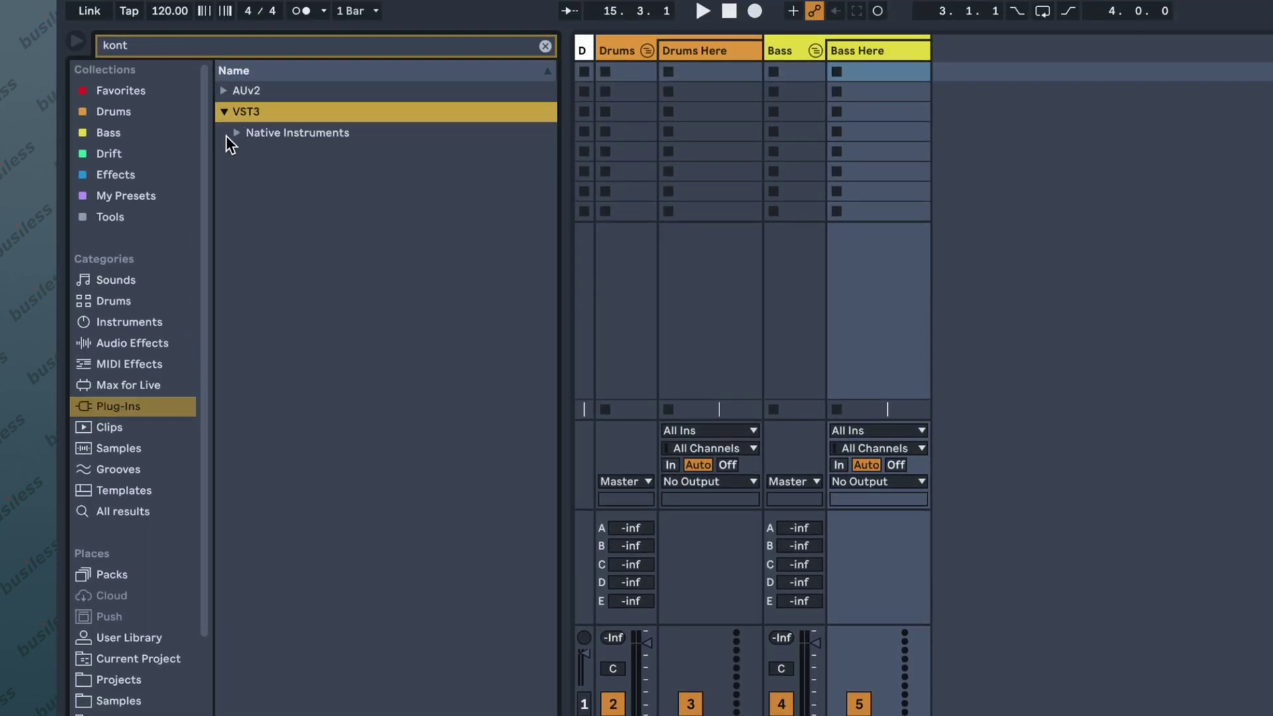
pyautogui.click(546, 46)
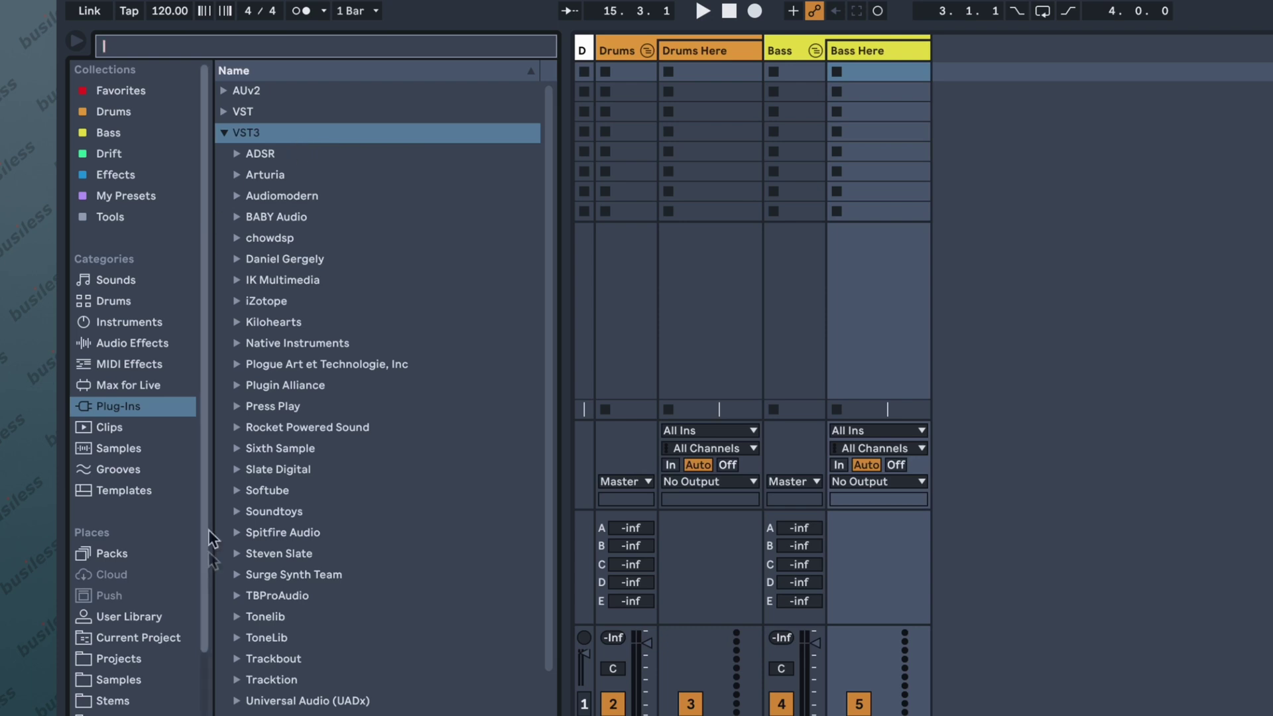
pyautogui.click(236, 302)
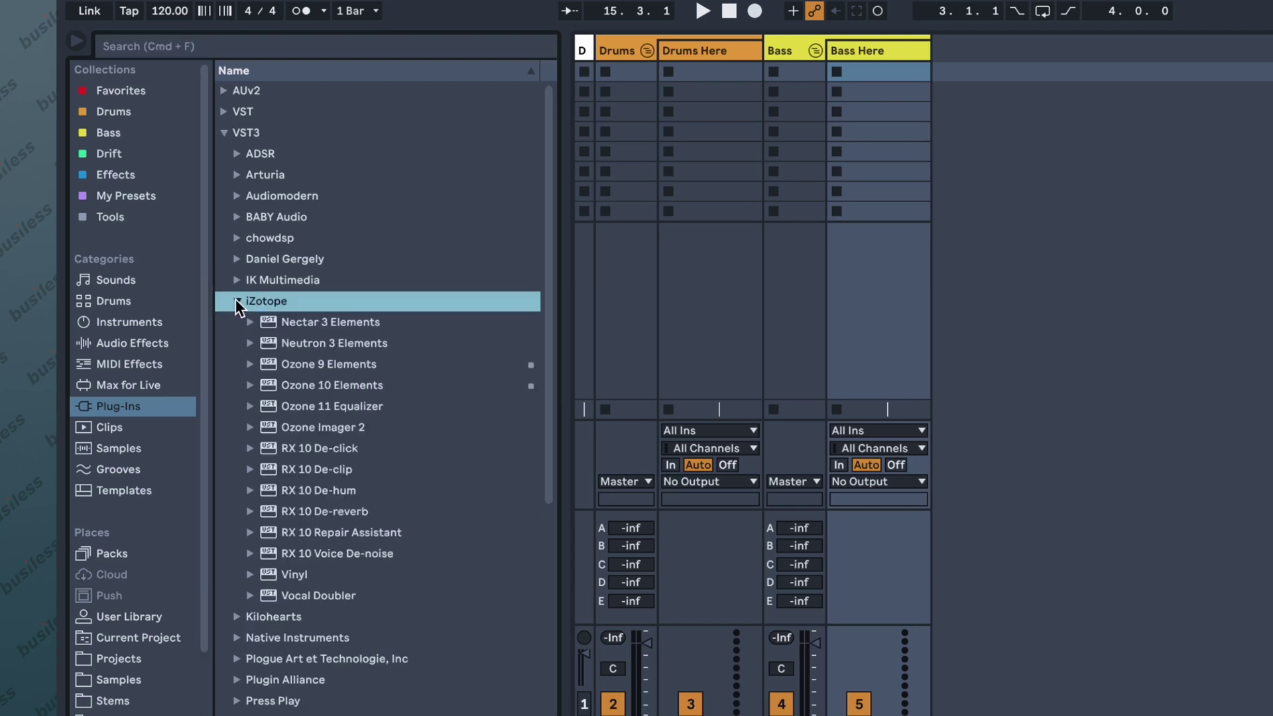
pyautogui.moveTo(371, 411); pyautogui.dragTo(452, 363)
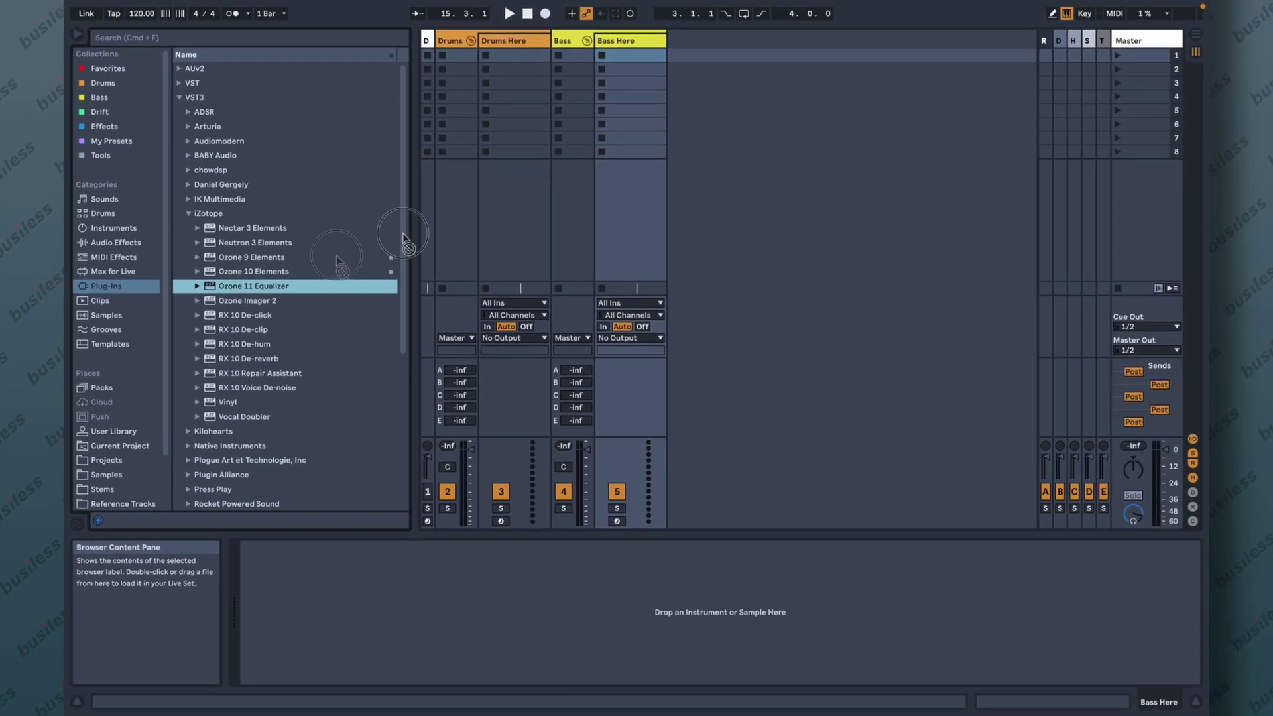
pyautogui.moveTo(402, 235); pyautogui.dragTo(1138, 41)
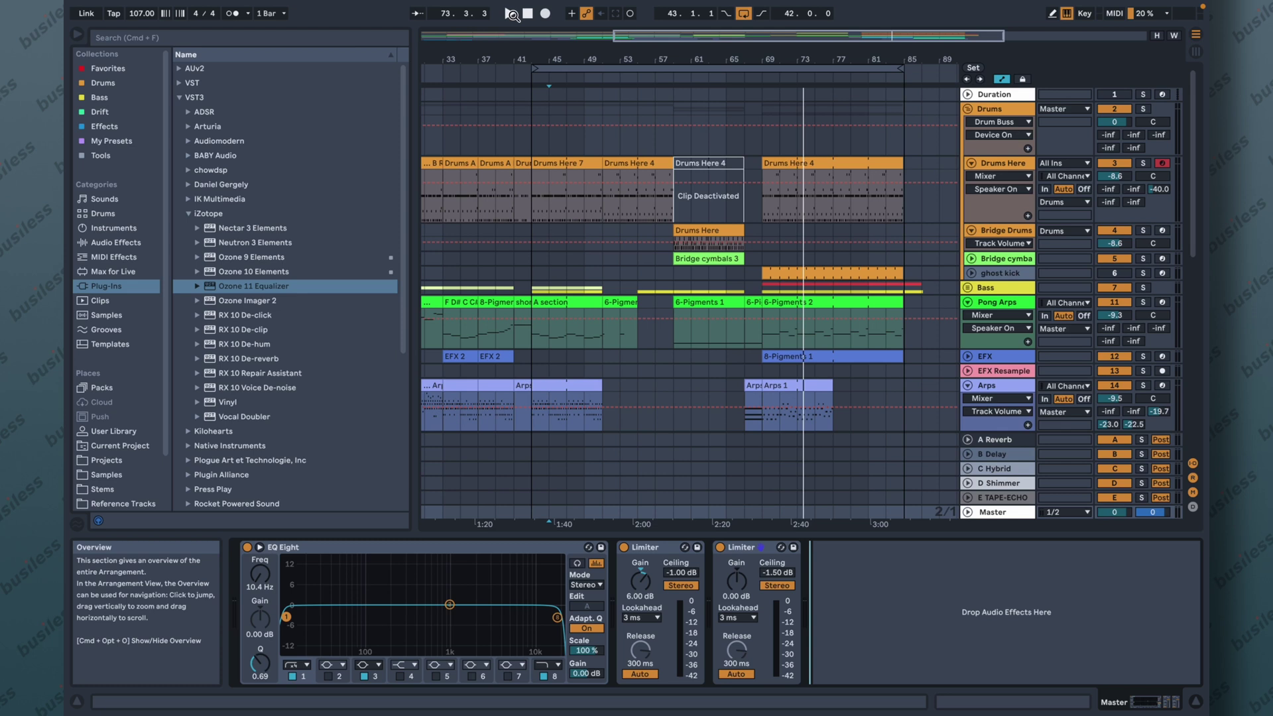
# Step: Start playback and add Ozone 11 Equalizer after EQ Eight on the Master, with its window open
pyautogui.click(510, 13)
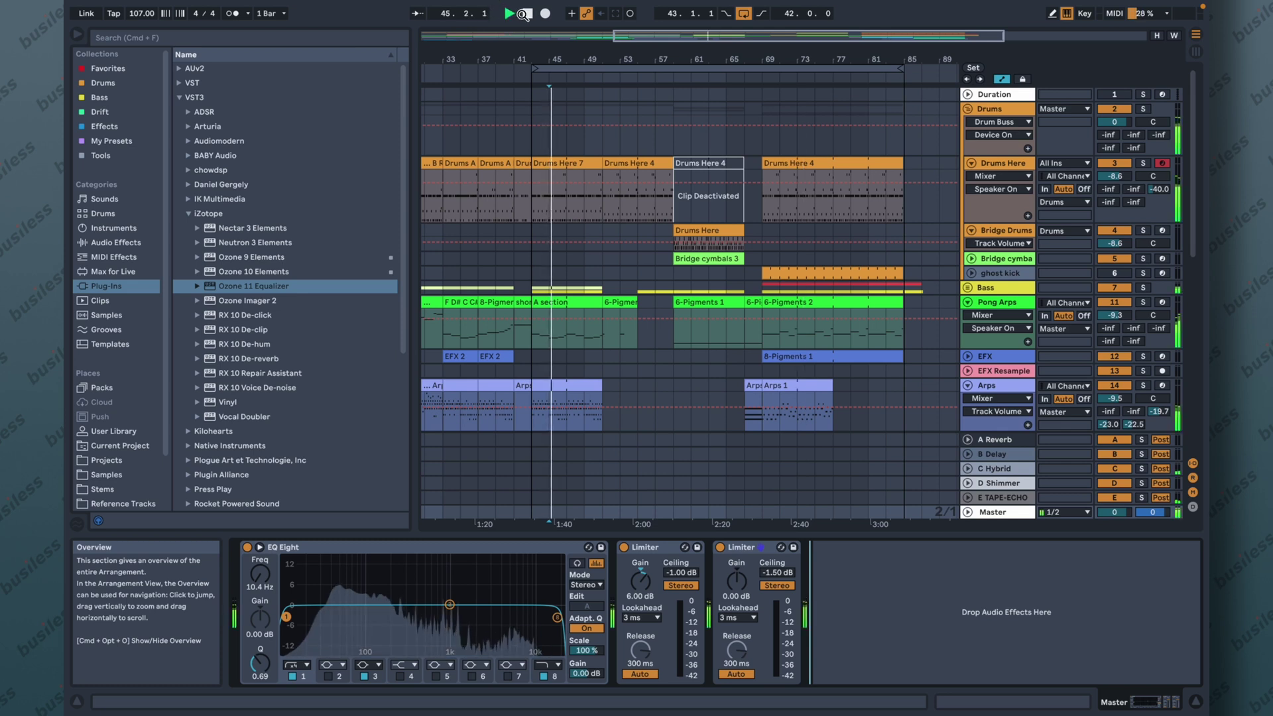
pyautogui.click(240, 290)
pyautogui.click(241, 291)
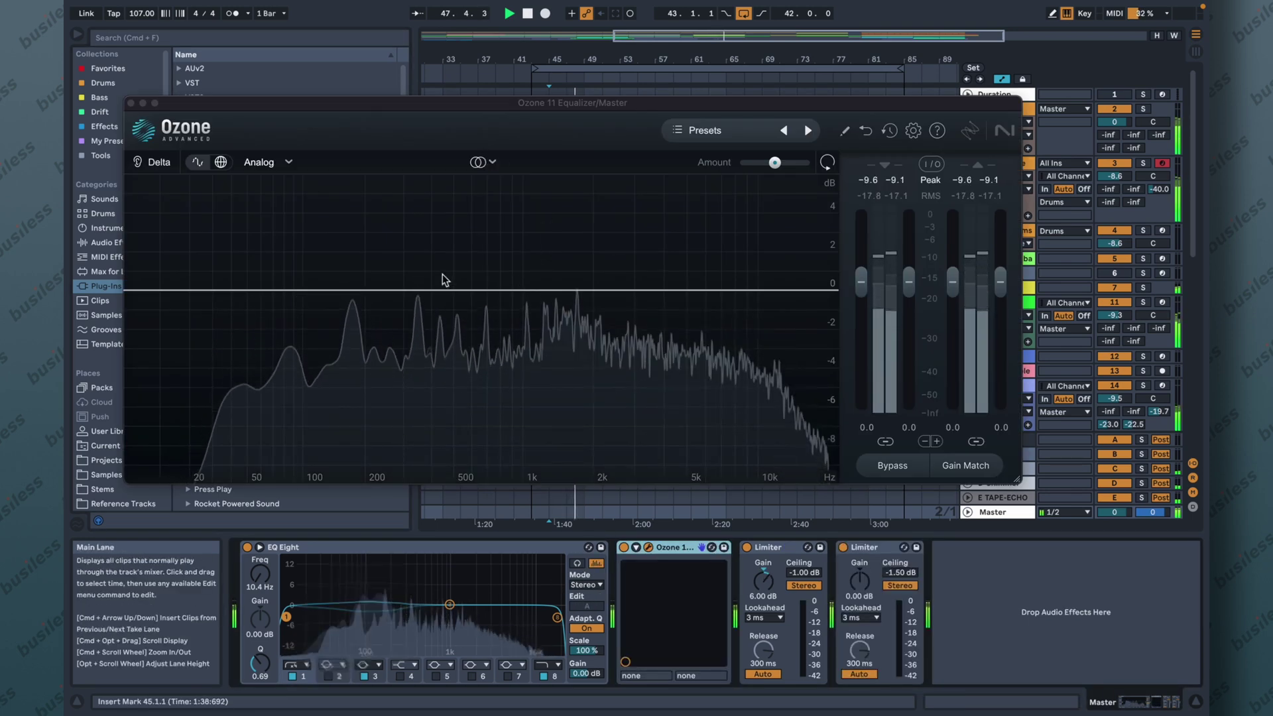
# Step: Add a broad bell boost near 700 Hz and a resonant high-pass cutting lows at about 28 Hz
pyautogui.click(478, 290)
pyautogui.moveTo(481, 290)
pyautogui.mouseDown()
pyautogui.moveTo(491, 190)
pyautogui.moveTo(506, 199)
pyautogui.moveTo(492, 201)
pyautogui.moveTo(485, 260)
pyautogui.mouseUp()
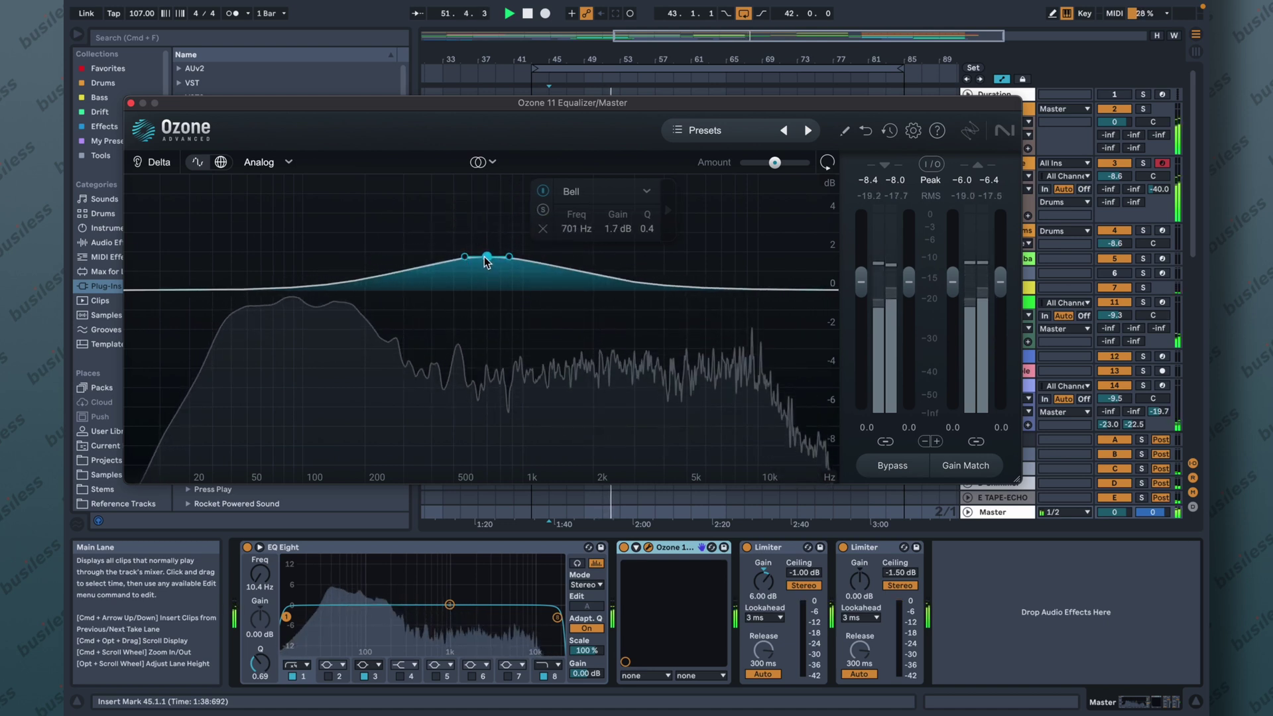
pyautogui.click(247, 289)
pyautogui.click(292, 212)
pyautogui.moveTo(268, 320)
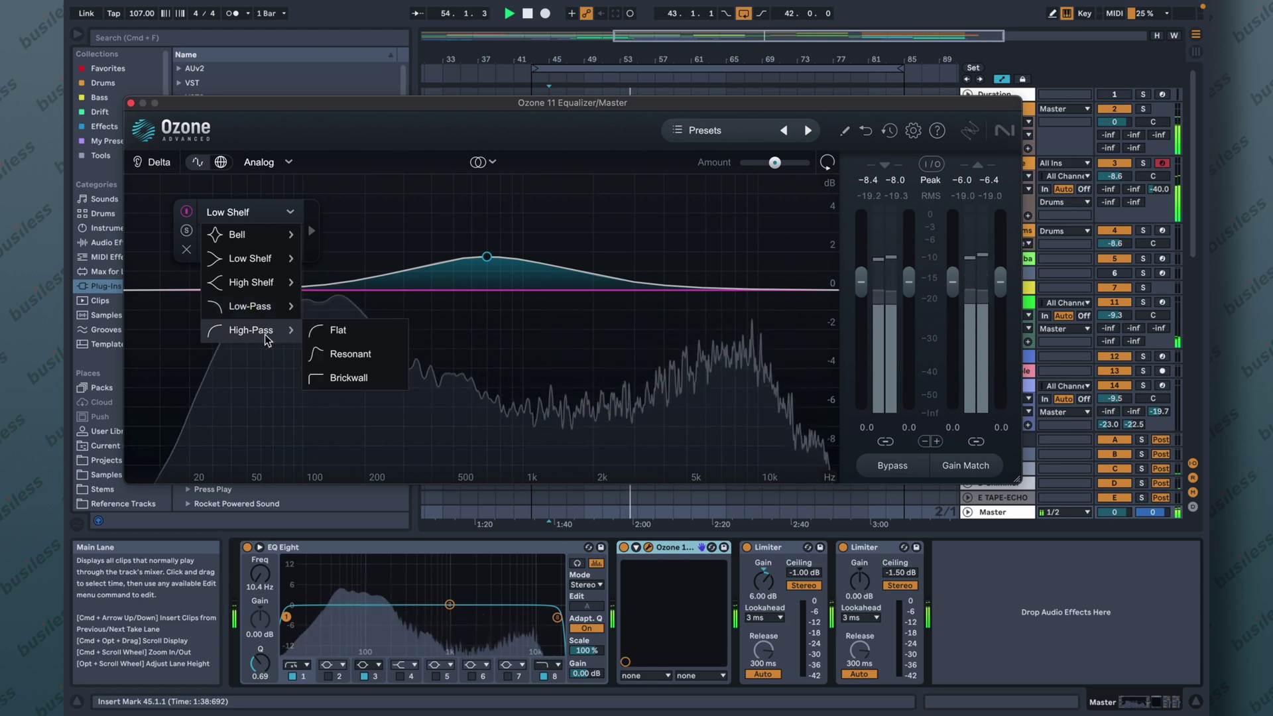
pyautogui.click(348, 354)
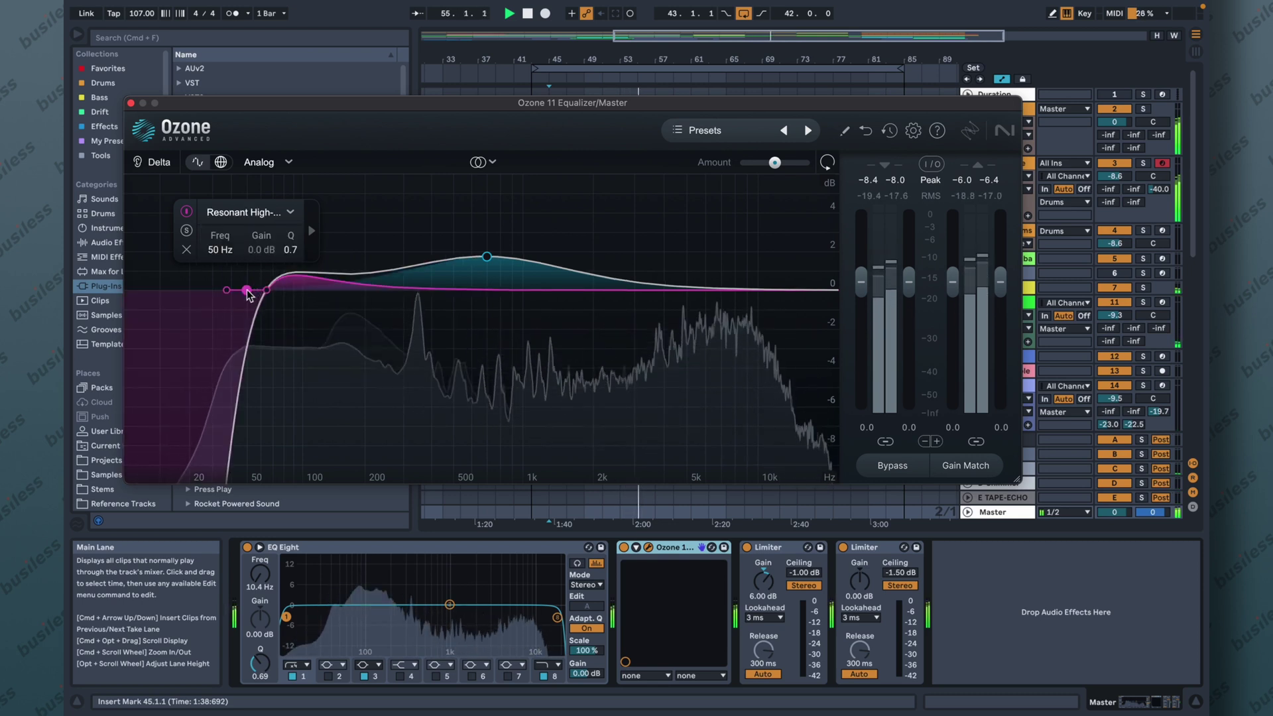
pyautogui.moveTo(246, 290)
pyautogui.mouseDown()
pyautogui.moveTo(205, 292)
pyautogui.moveTo(230, 296)
pyautogui.mouseUp()
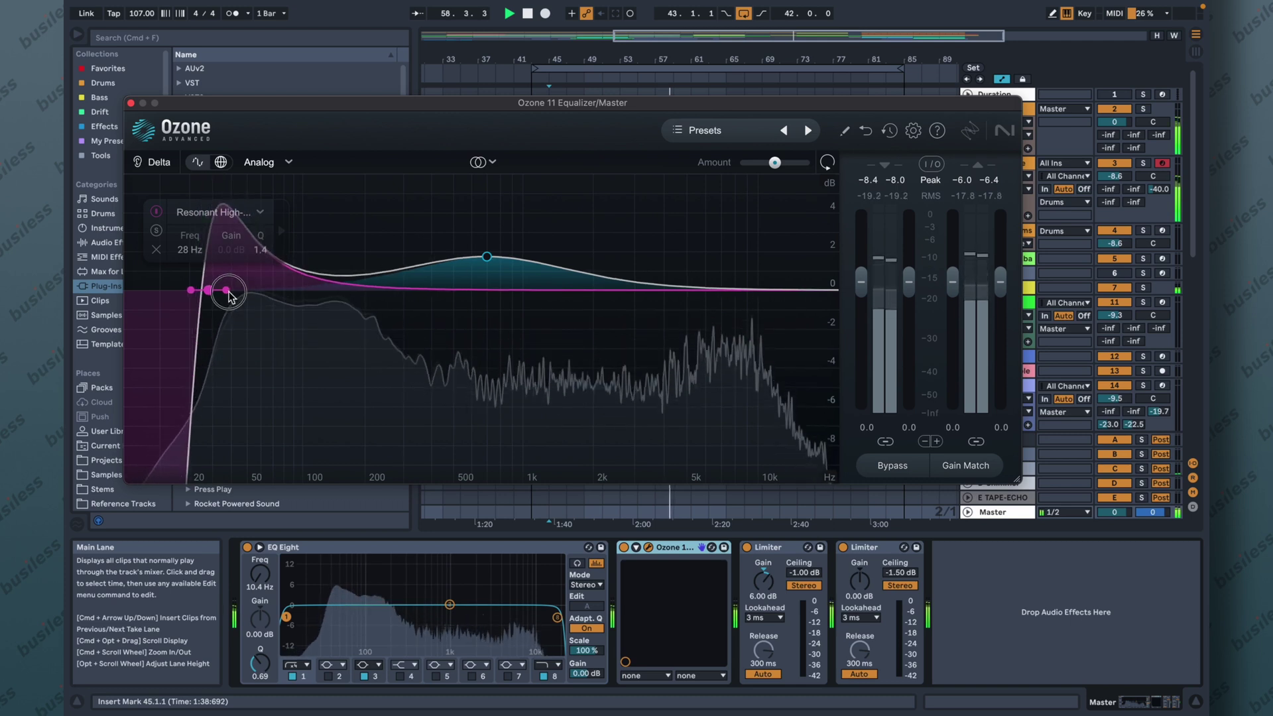
# Step: Add a high bell giving a 0.7 dB lift at about 6411 Hz
pyautogui.click(702, 289)
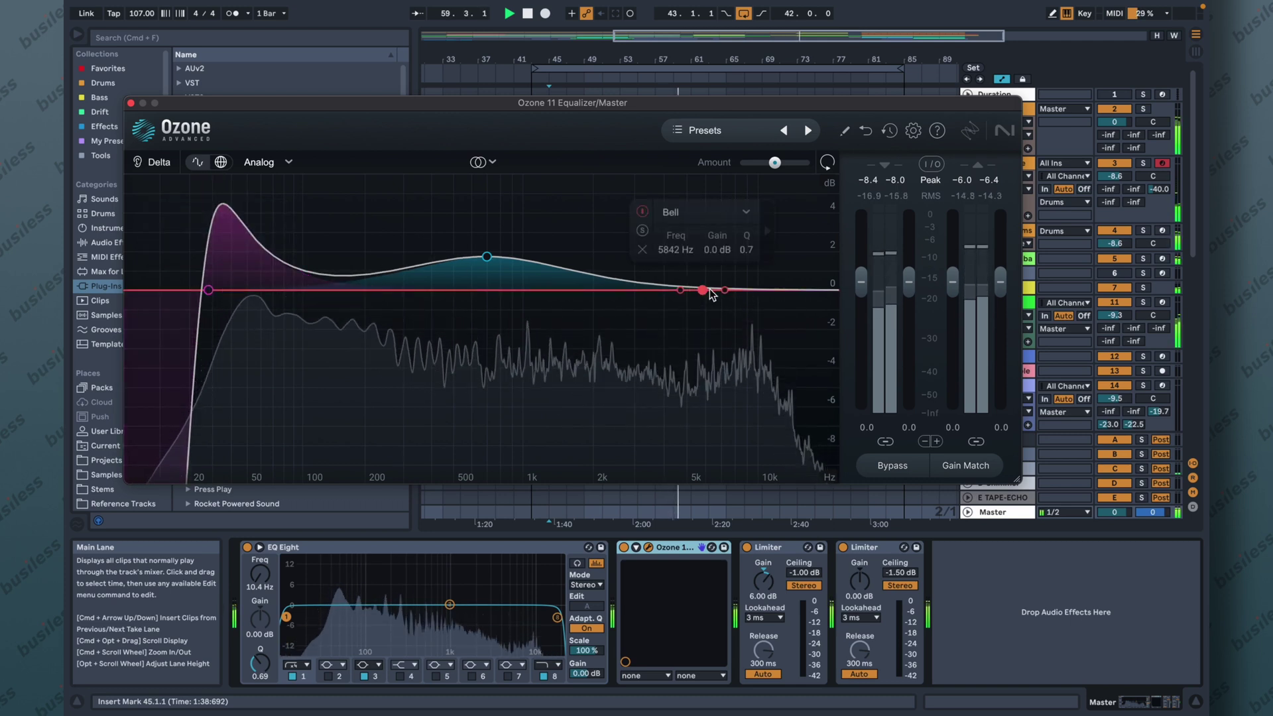
pyautogui.moveTo(714, 281); pyautogui.dragTo(716, 280)
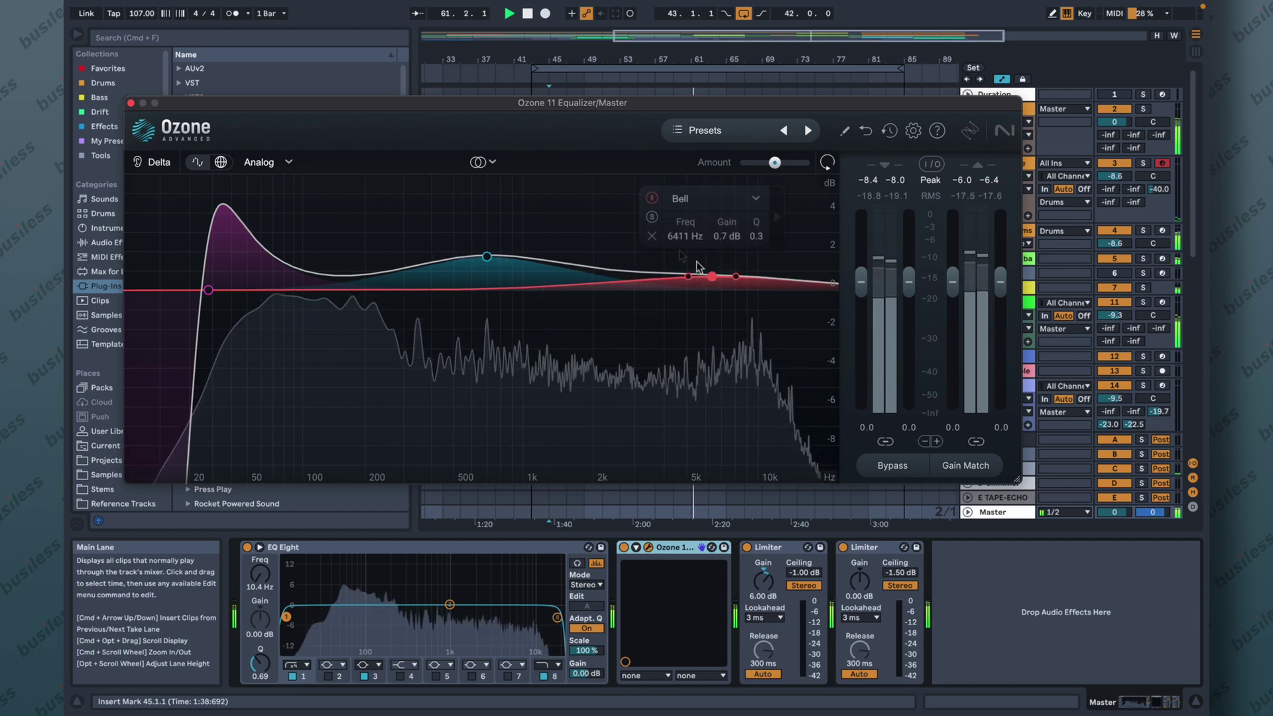
pyautogui.click(492, 162)
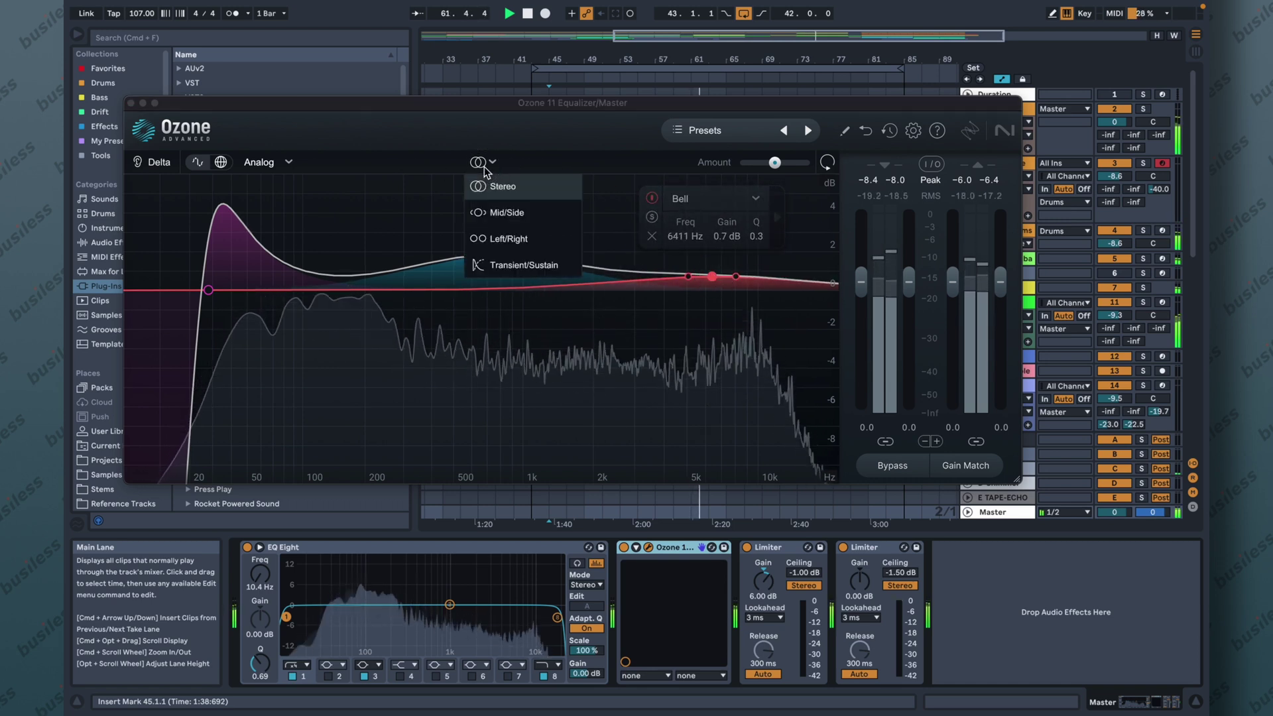
# Step: Switch to Mid/Side, add a 1.2 dB Side high shelf at 3445 Hz, and place a flat 2353 Hz Mid bell
pyautogui.click(503, 210)
pyautogui.click(540, 161)
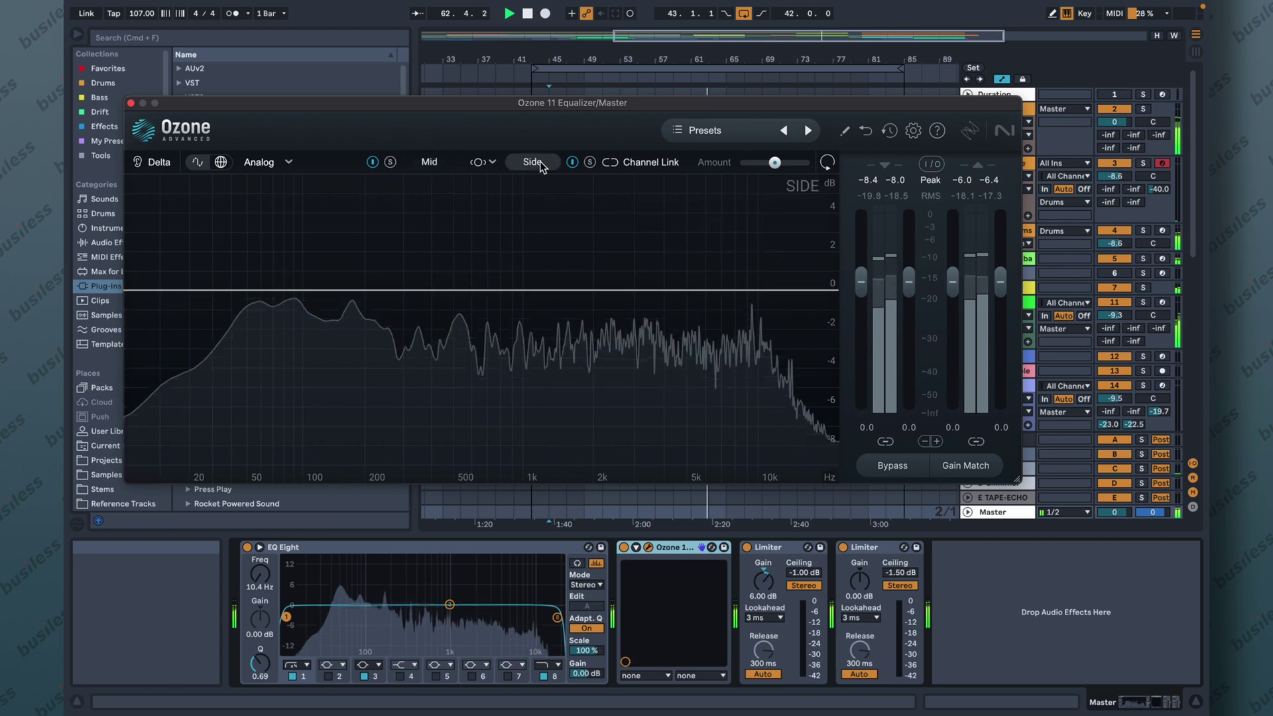
pyautogui.click(628, 289)
pyautogui.click(654, 212)
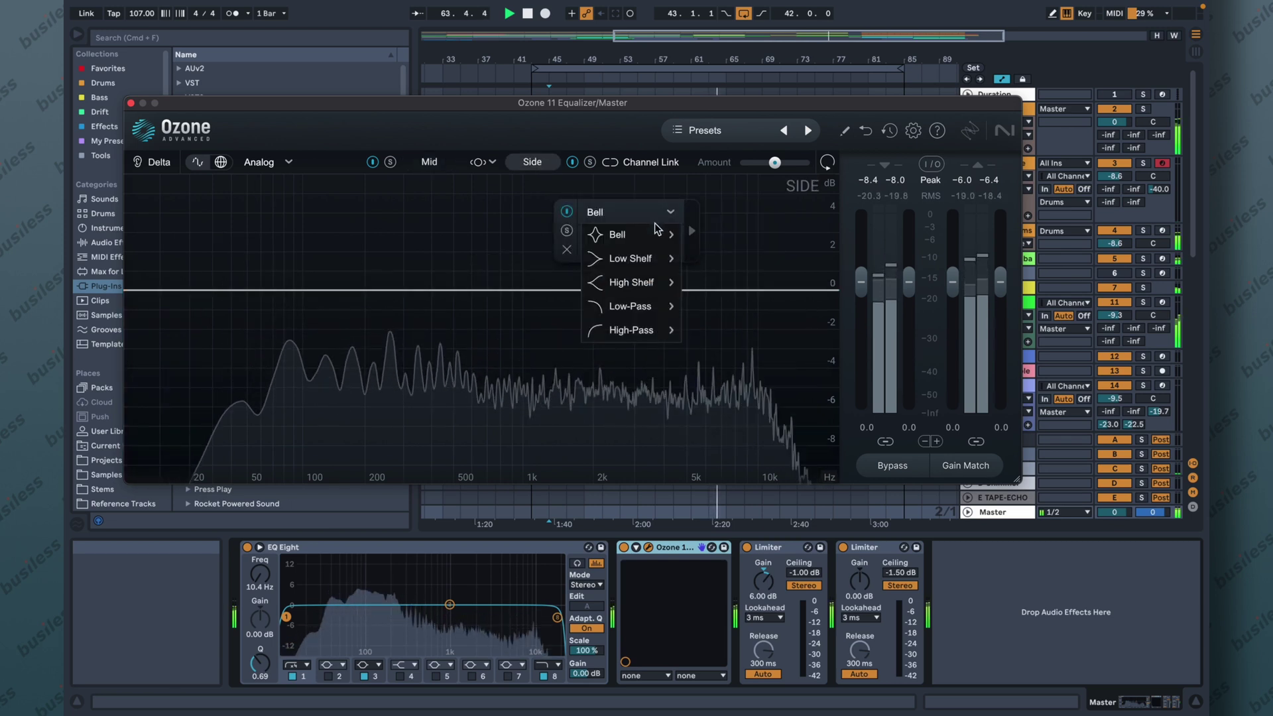
pyautogui.moveTo(654, 284)
pyautogui.click(697, 281)
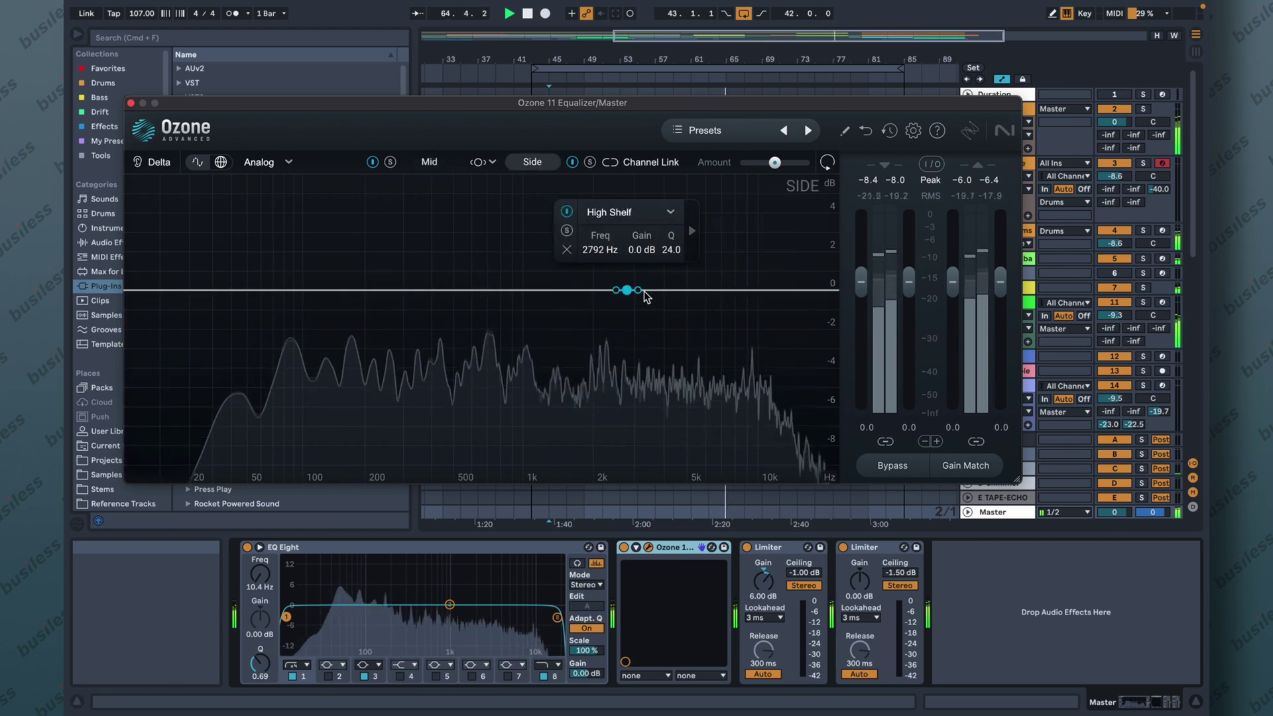
pyautogui.moveTo(653, 295); pyautogui.dragTo(650, 270)
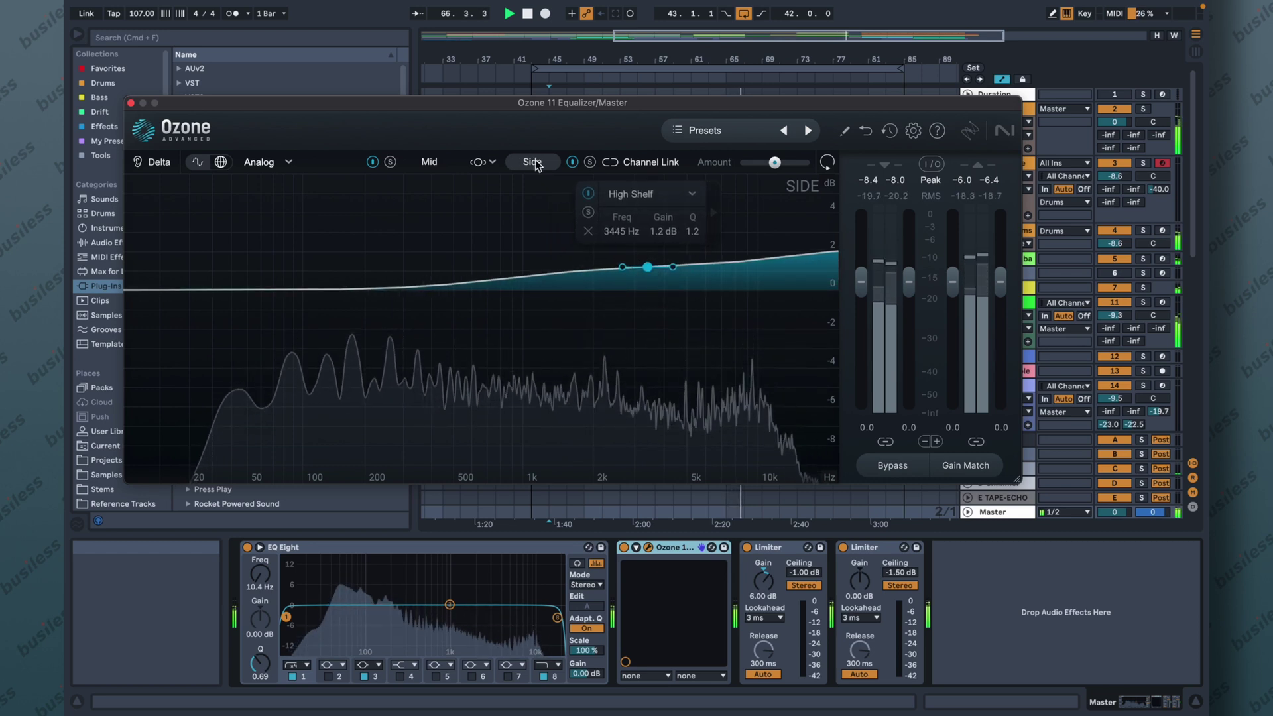
pyautogui.click(439, 161)
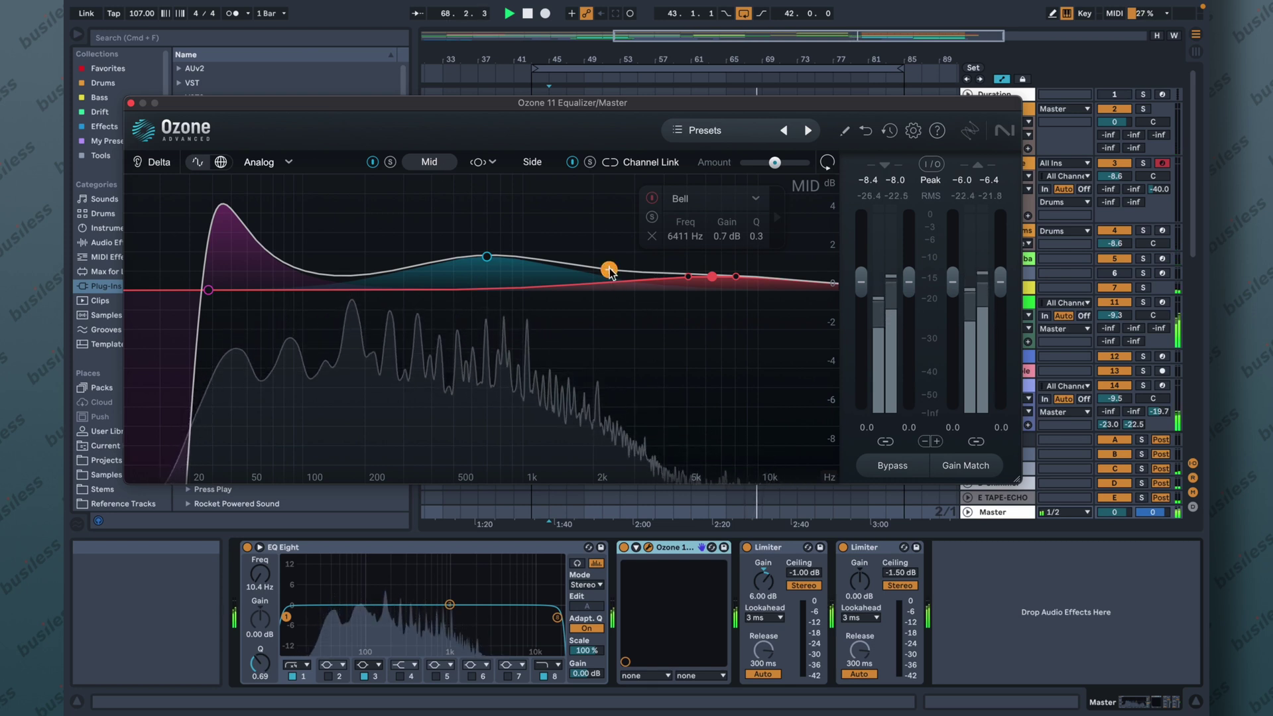
pyautogui.moveTo(610, 270); pyautogui.dragTo(620, 291)
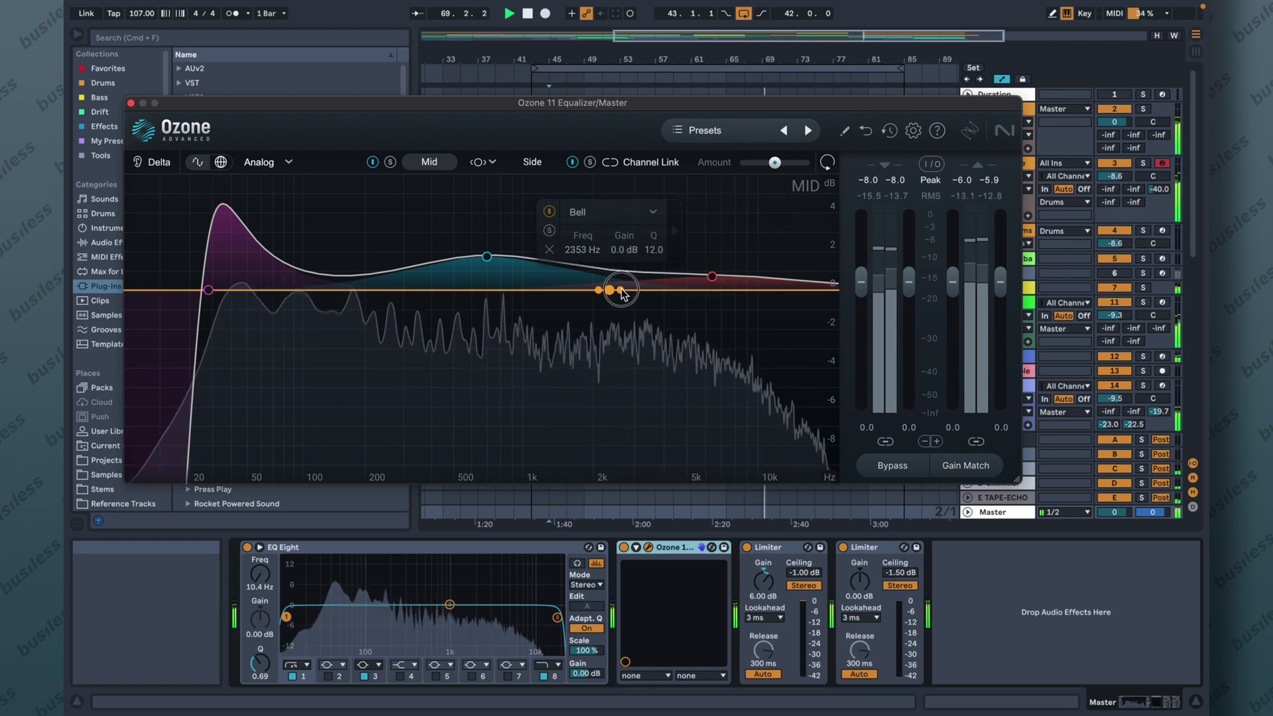
# Step: Turn the Mid bell into a -7.6 dB, Q 12 notch at 5240 Hz and unsolo it
pyautogui.moveTo(610, 291); pyautogui.dragTo(695, 446)
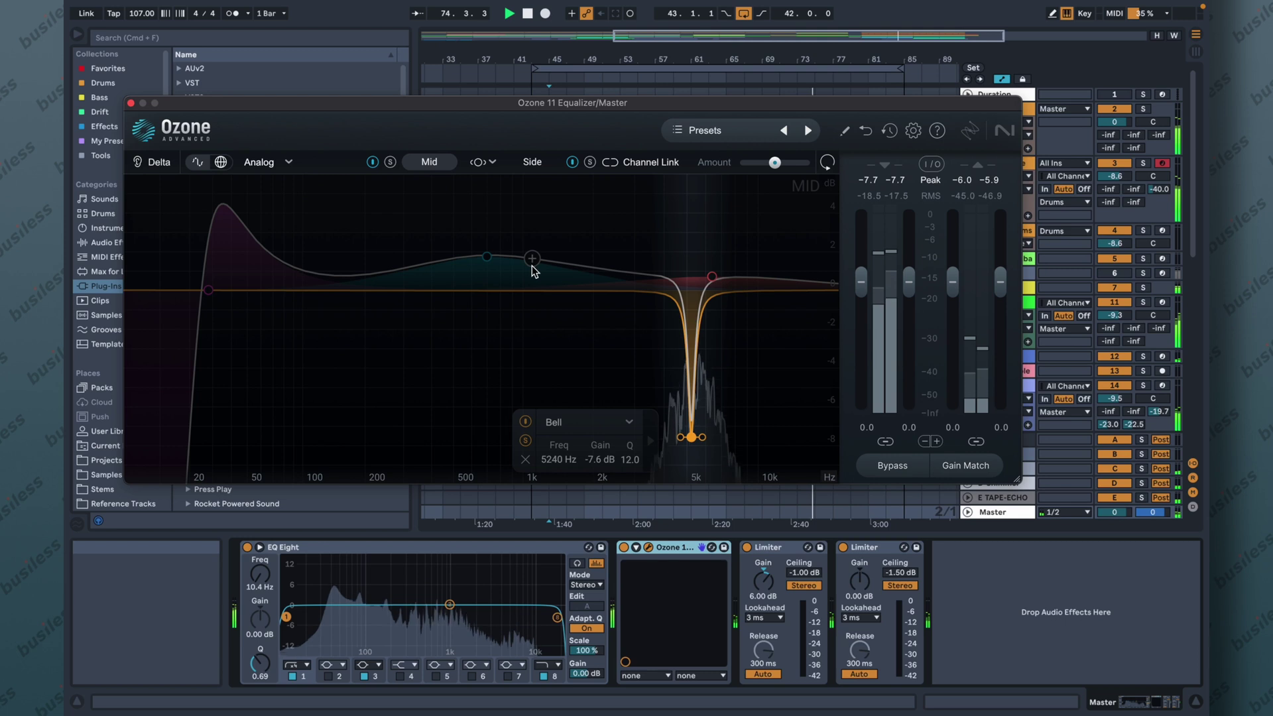
pyautogui.click(528, 441)
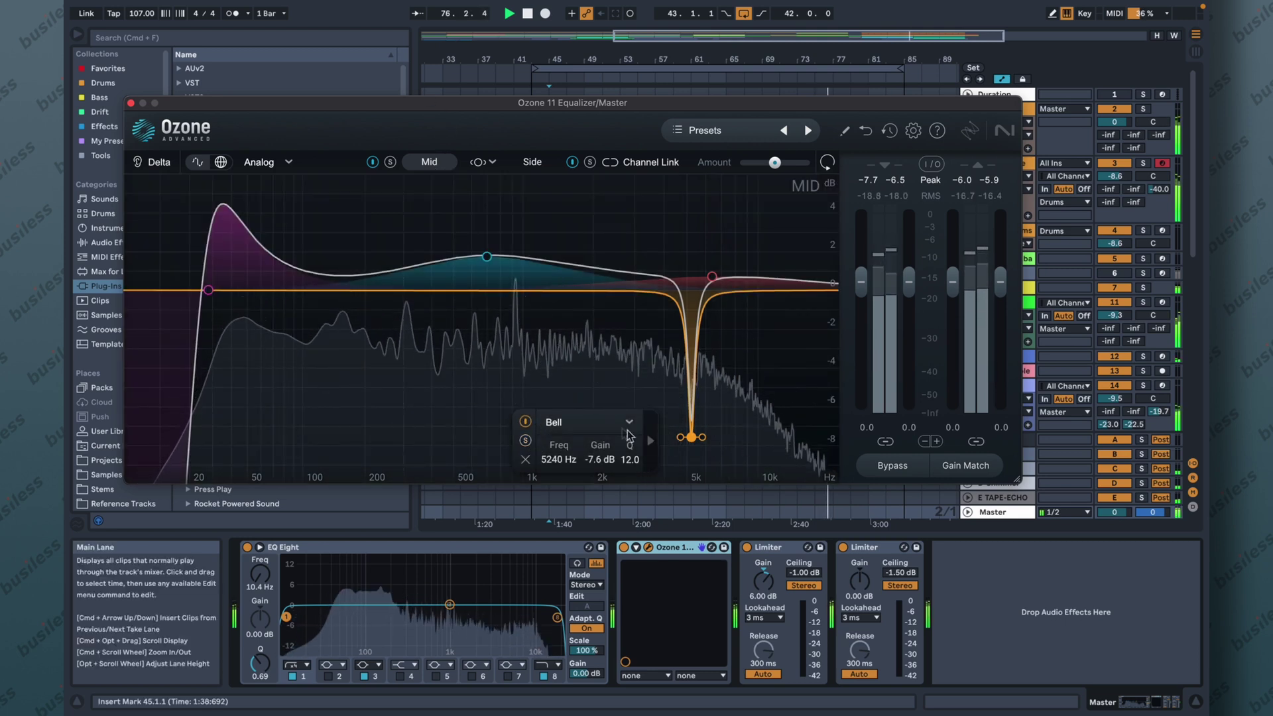